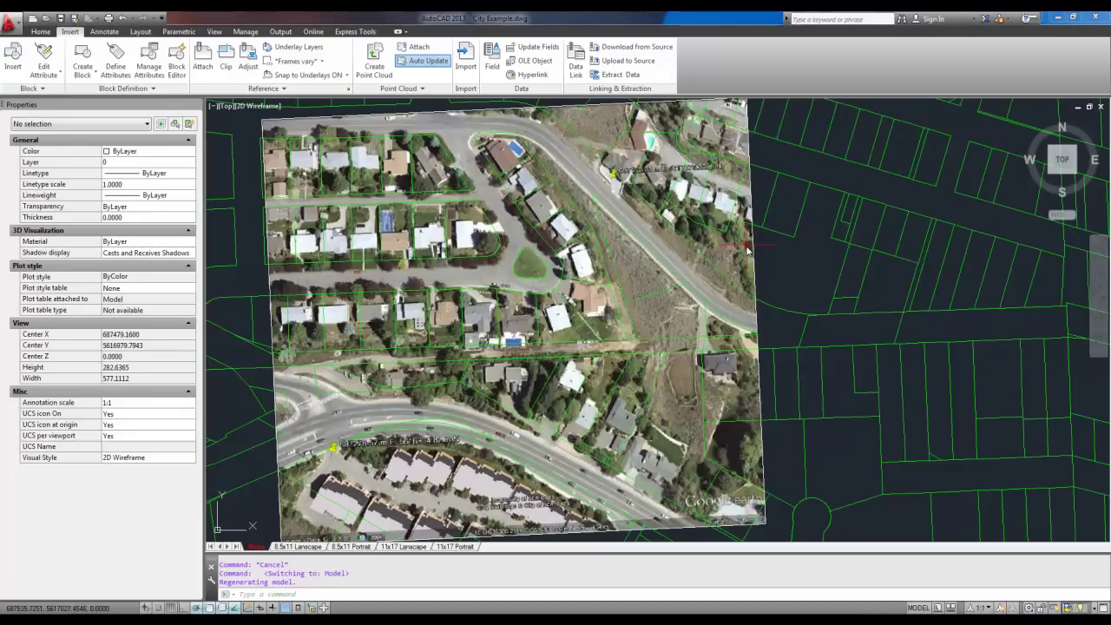
Step: Zoom and pan in on the cul-de-sac and the open hillside beside it
scroll(578, 282, "up", 2)
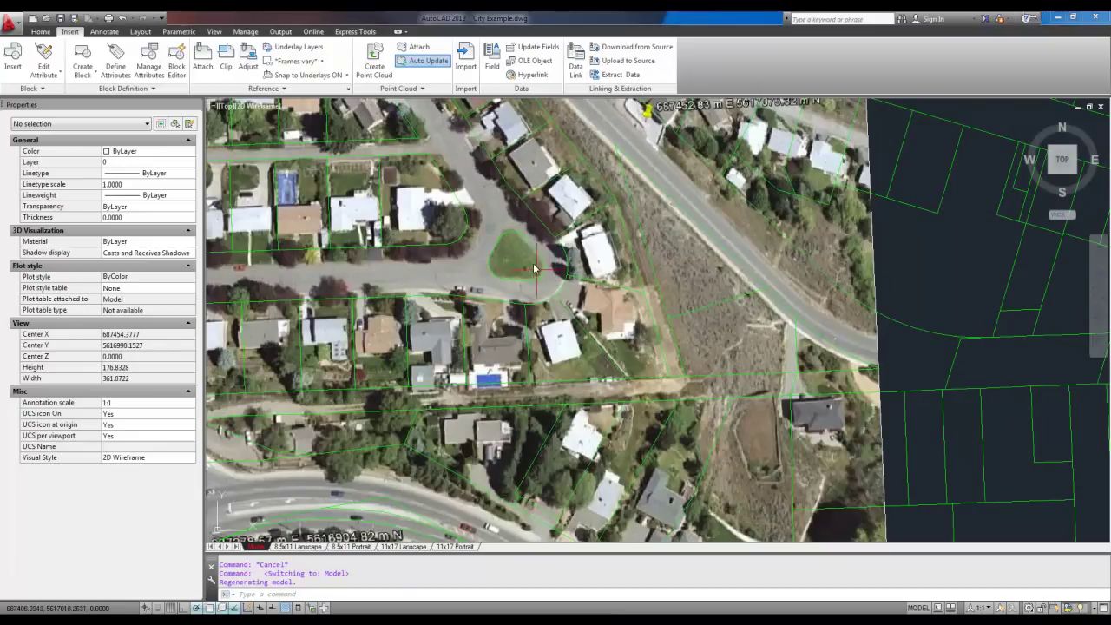
mouse_move(498, 251)
middle_mouse_down()
mouse_move(493, 338)
mouse_move(505, 325)
mouse_move(577, 327)
mouse_move(608, 312)
mouse_move(587, 263)
middle_mouse_up()
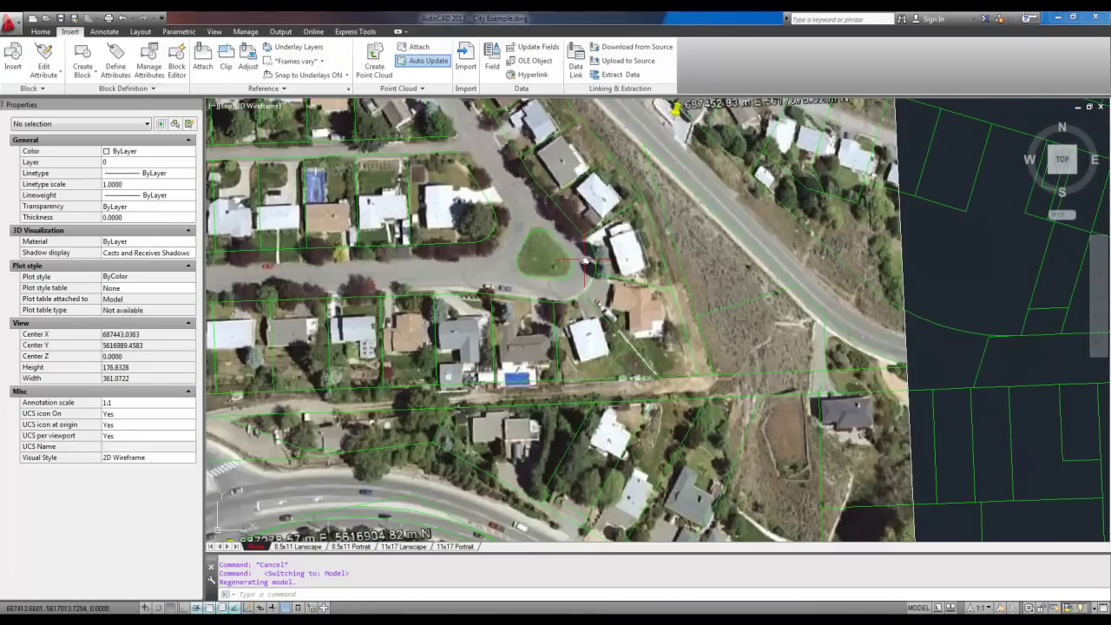
Step: Start a polyline at a lot corner and trace vertices up to the upper road edge
type("pl")
key("Return")
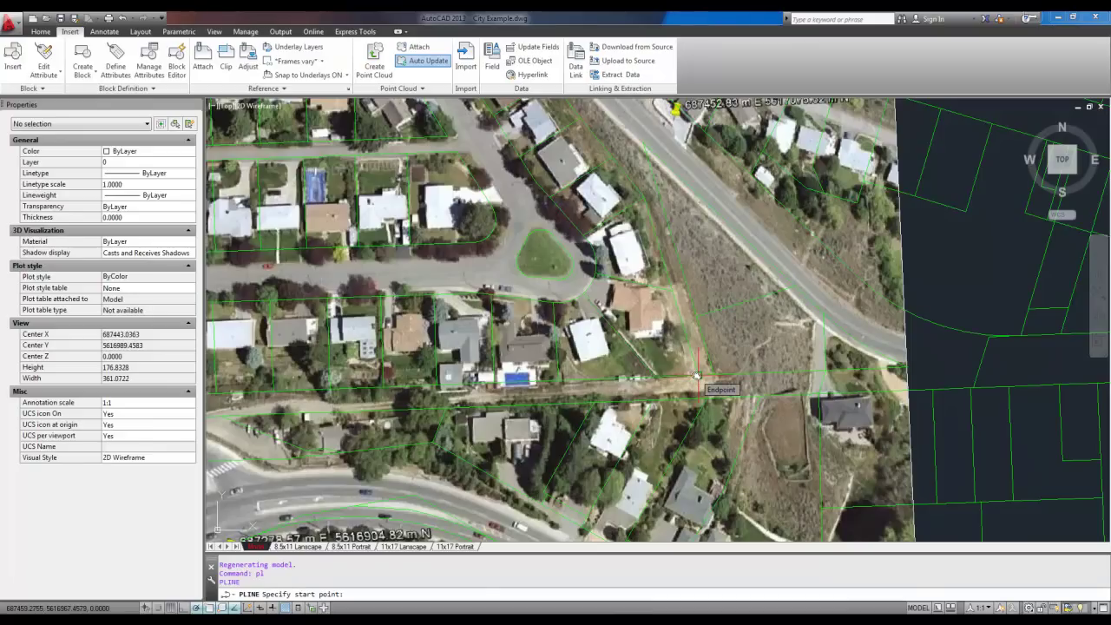
left_click(697, 376)
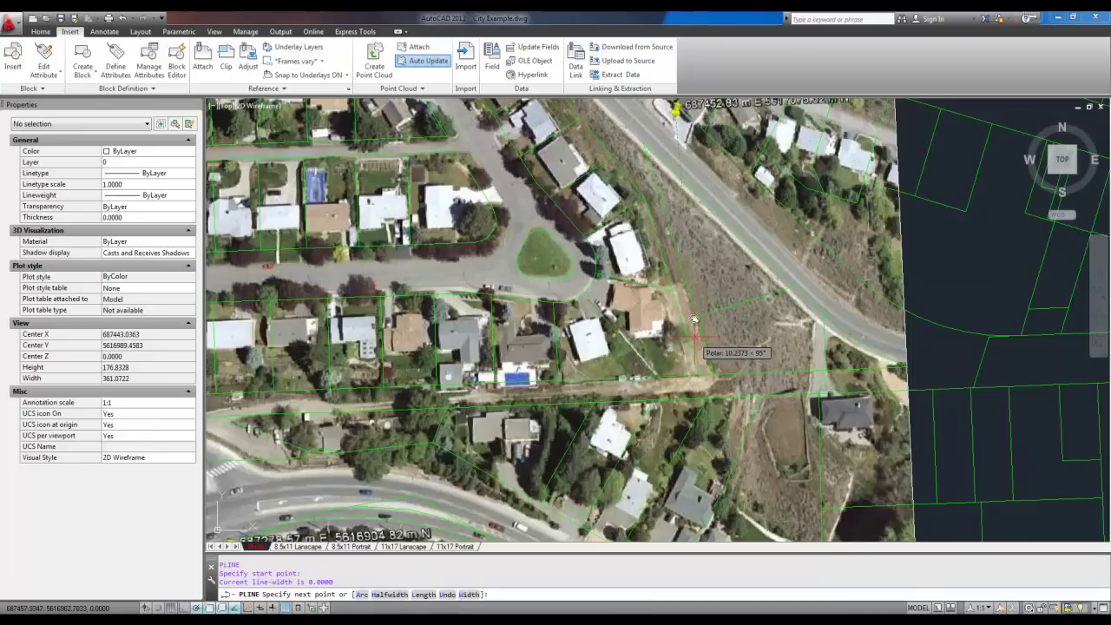
left_click(643, 200)
middle_click_drag(637, 178, 675, 255)
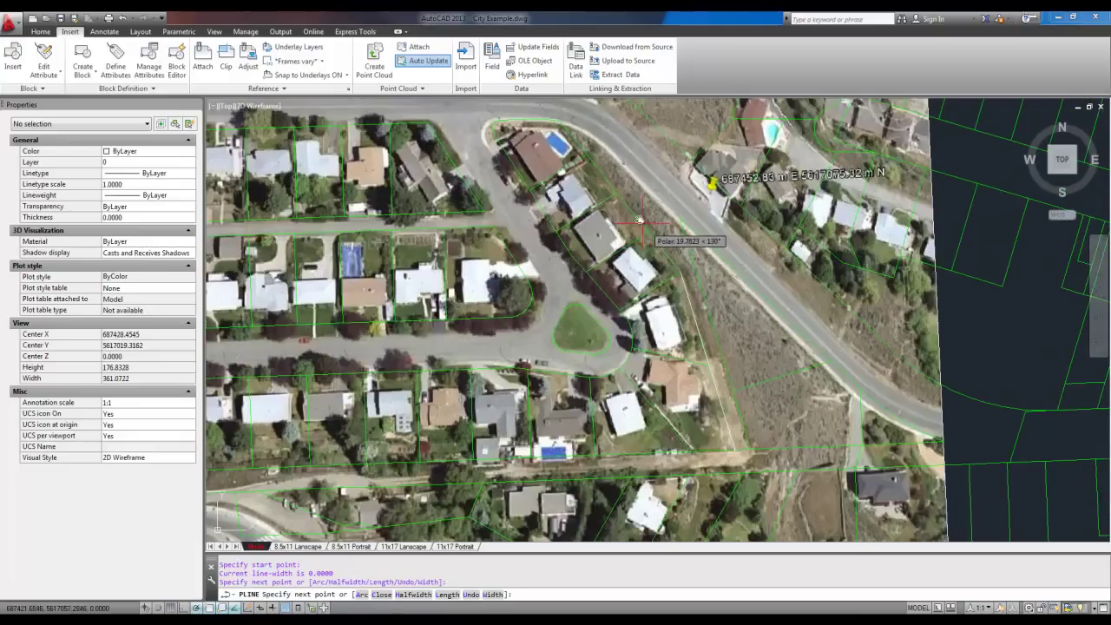
left_click(617, 191)
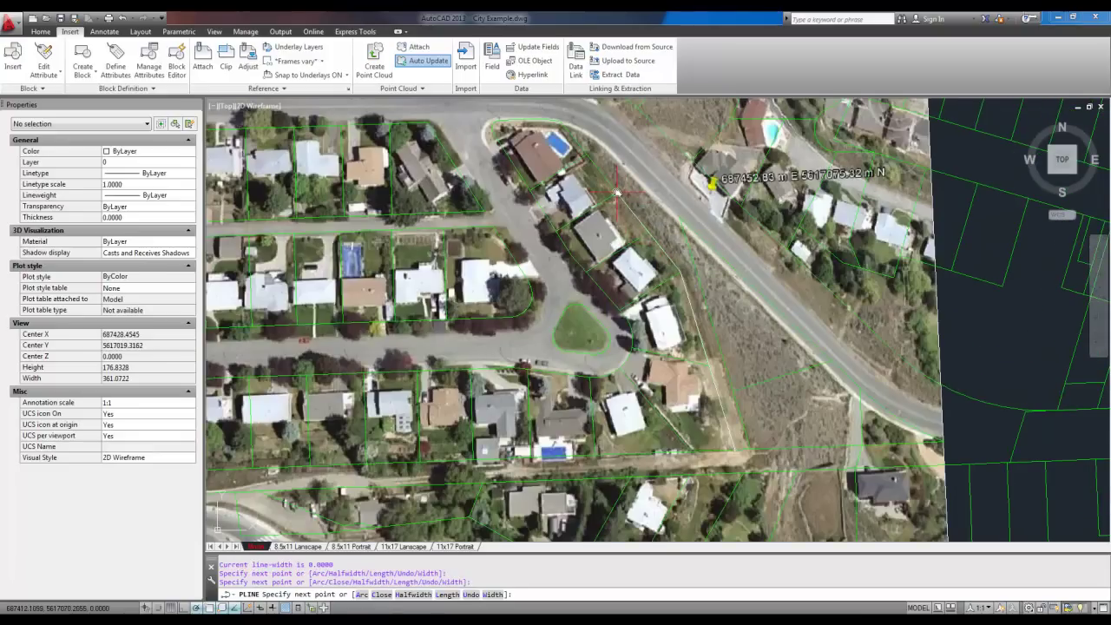
Step: Continue the boundary along the road and western lot lines, then close it with C
left_click(561, 231)
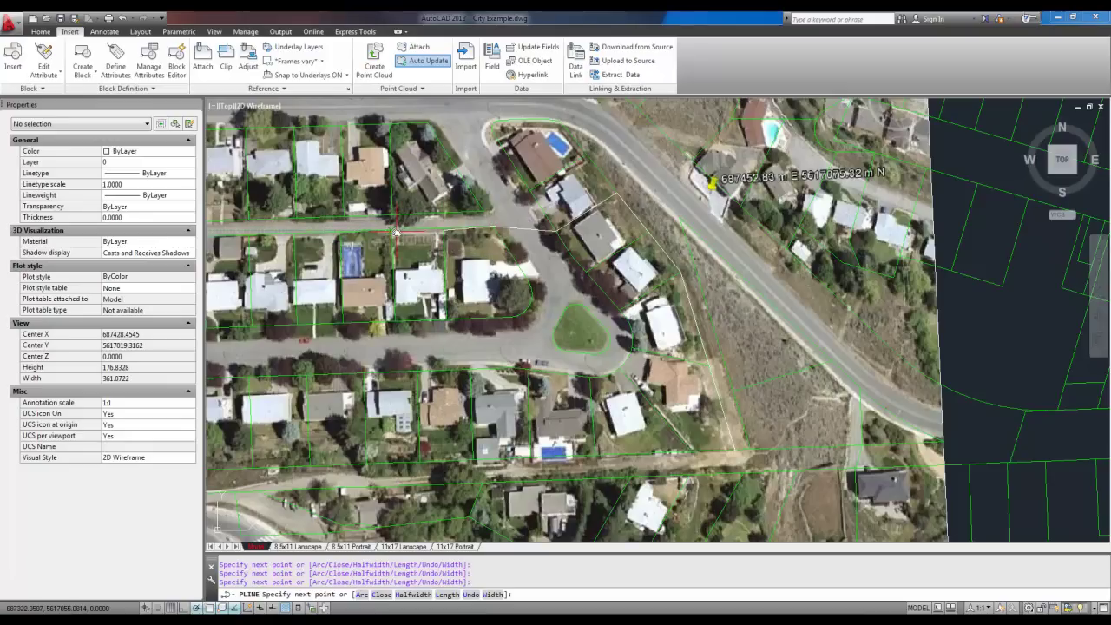
left_click(395, 230)
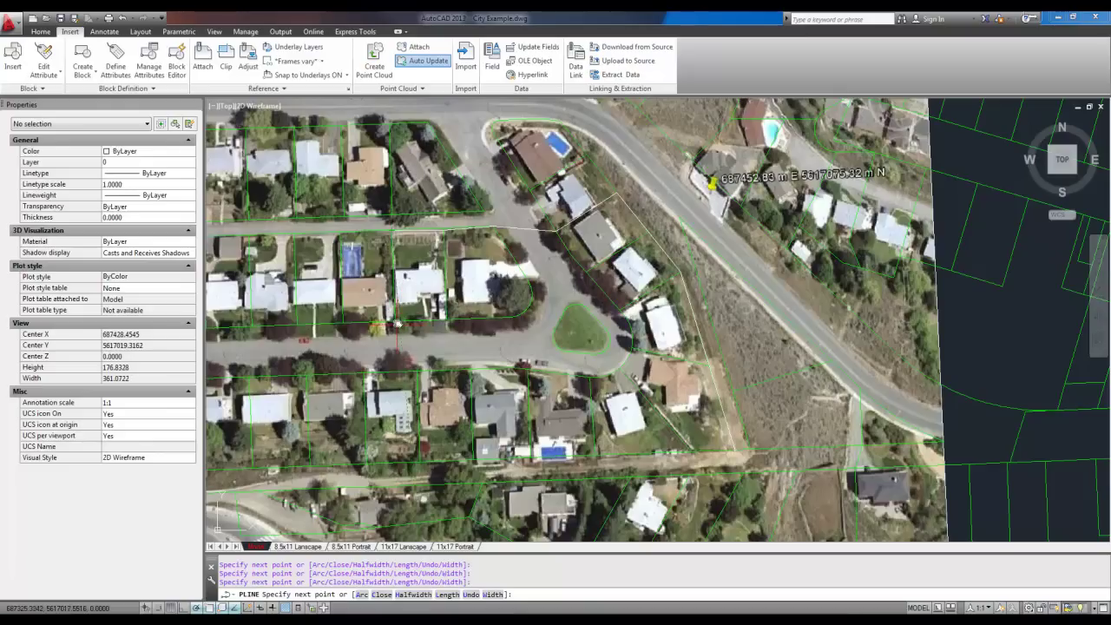
left_click(420, 366)
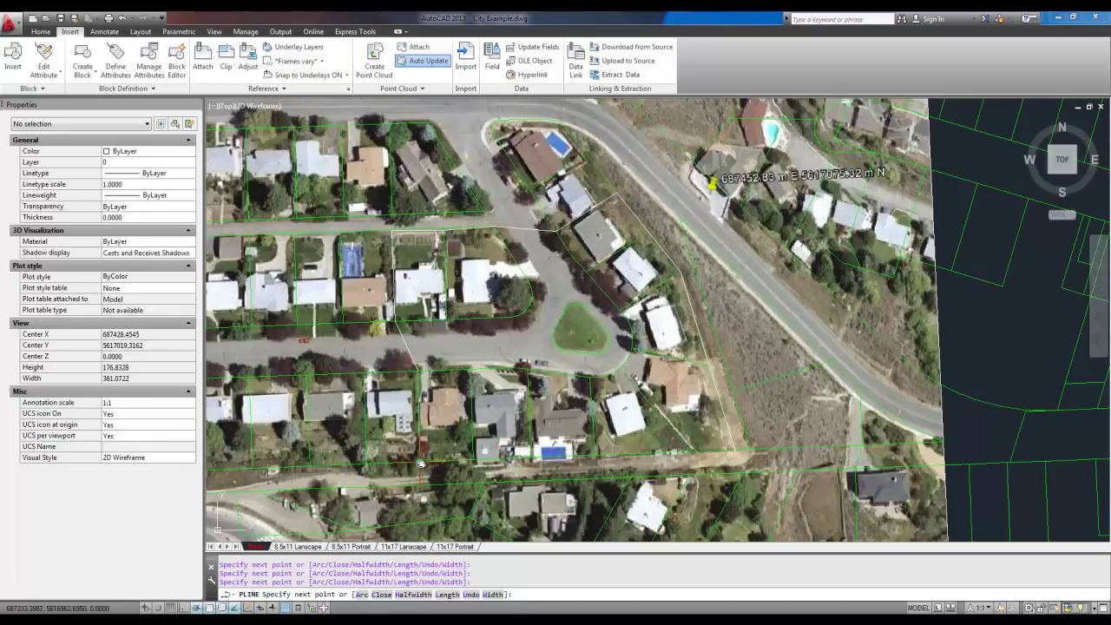
left_click(420, 460)
type("c")
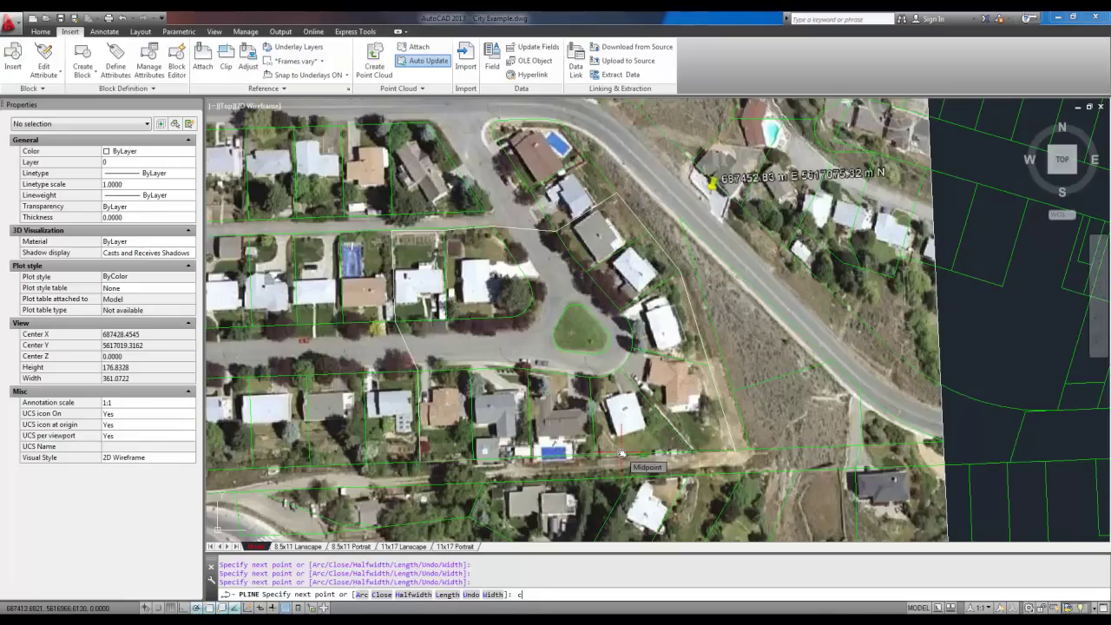
key("Return")
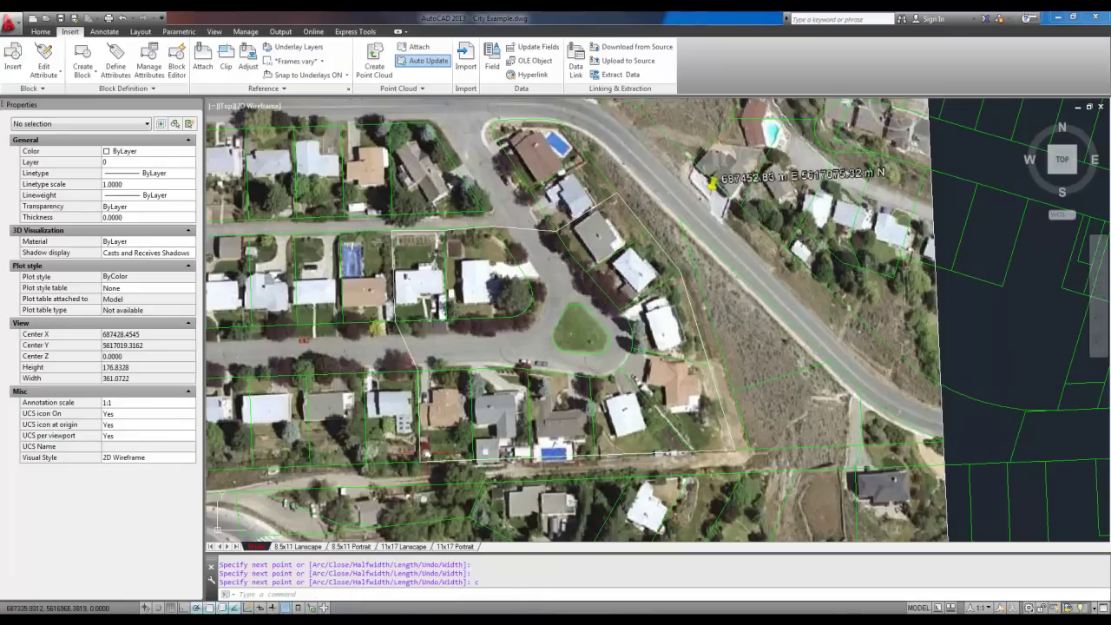
scroll(415, 469, "up", 6)
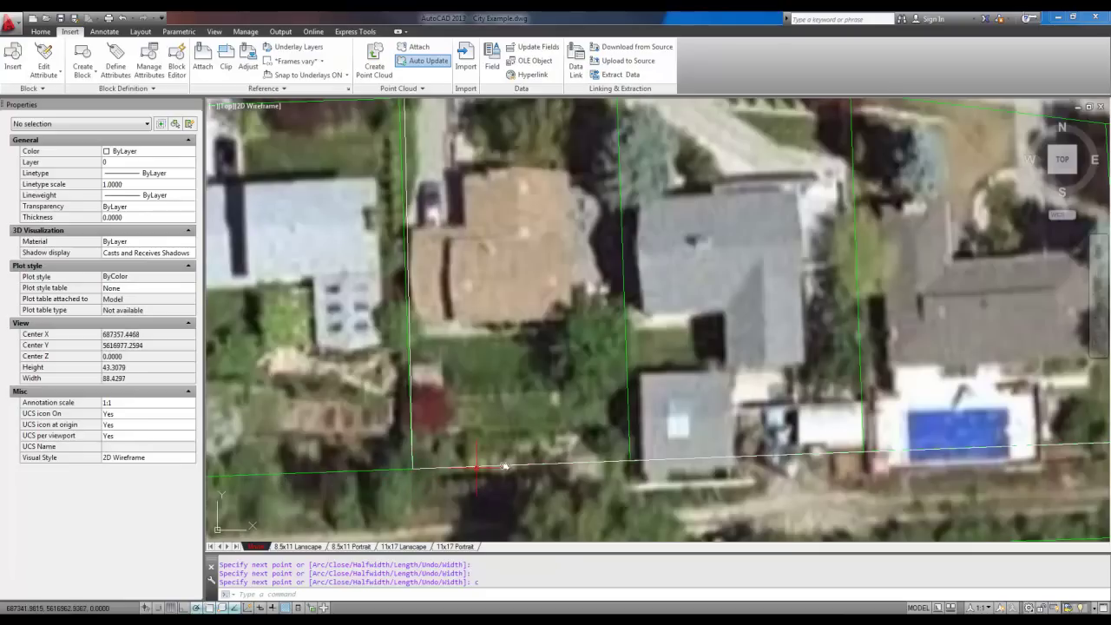
scroll(443, 469, "down", 4)
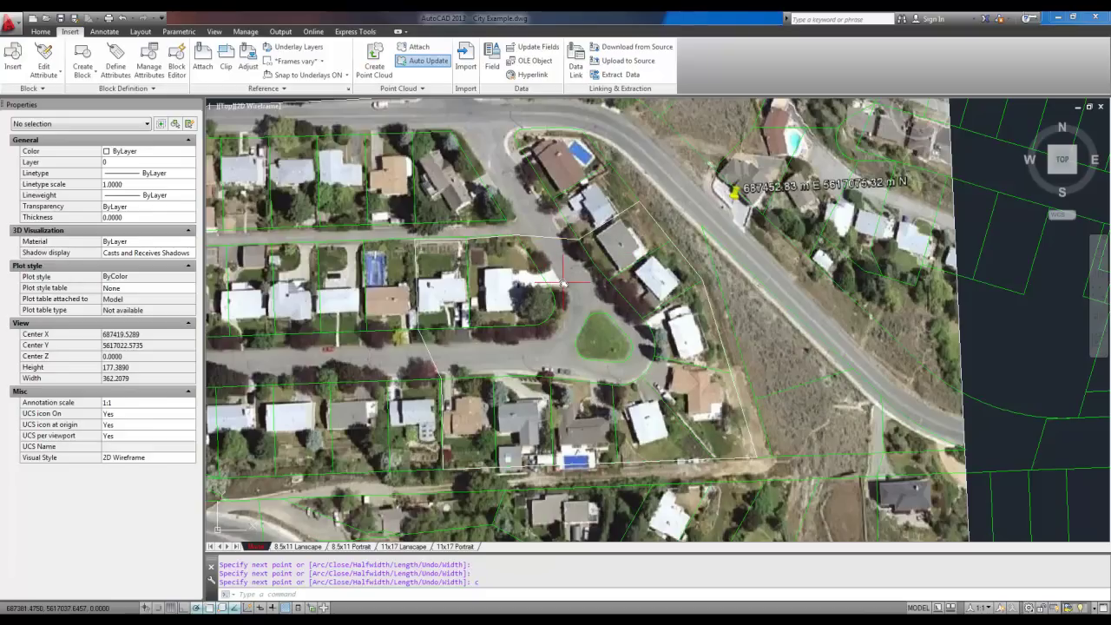
Step: Run and cancel HALOGAP, then start the HATCH command
type("h")
key("BackSpace")
type("halogap")
key("Return")
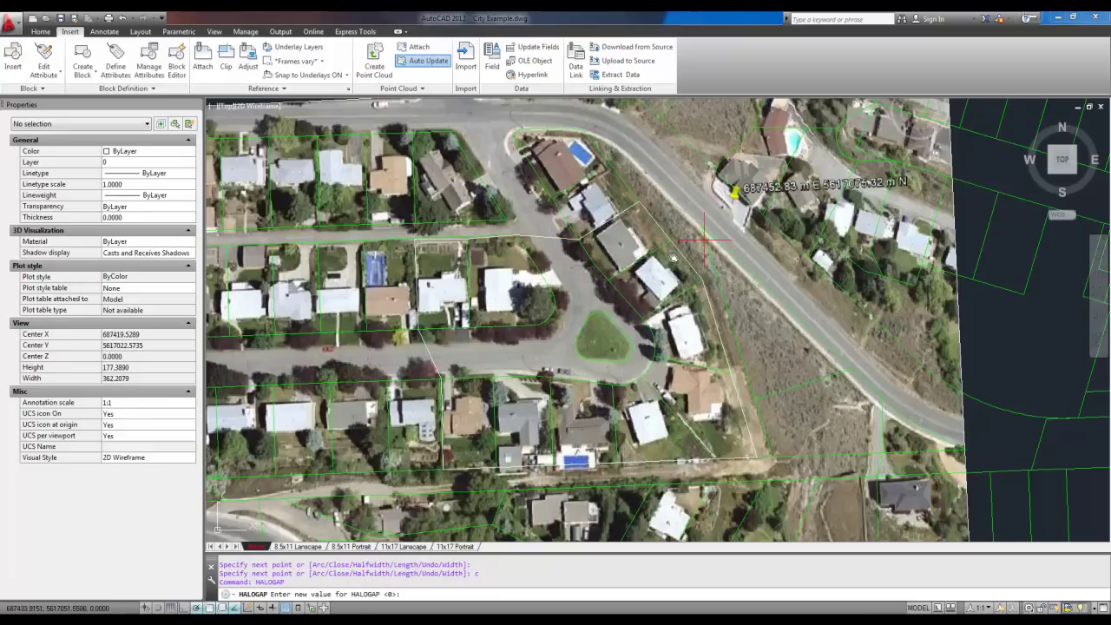
key("Escape")
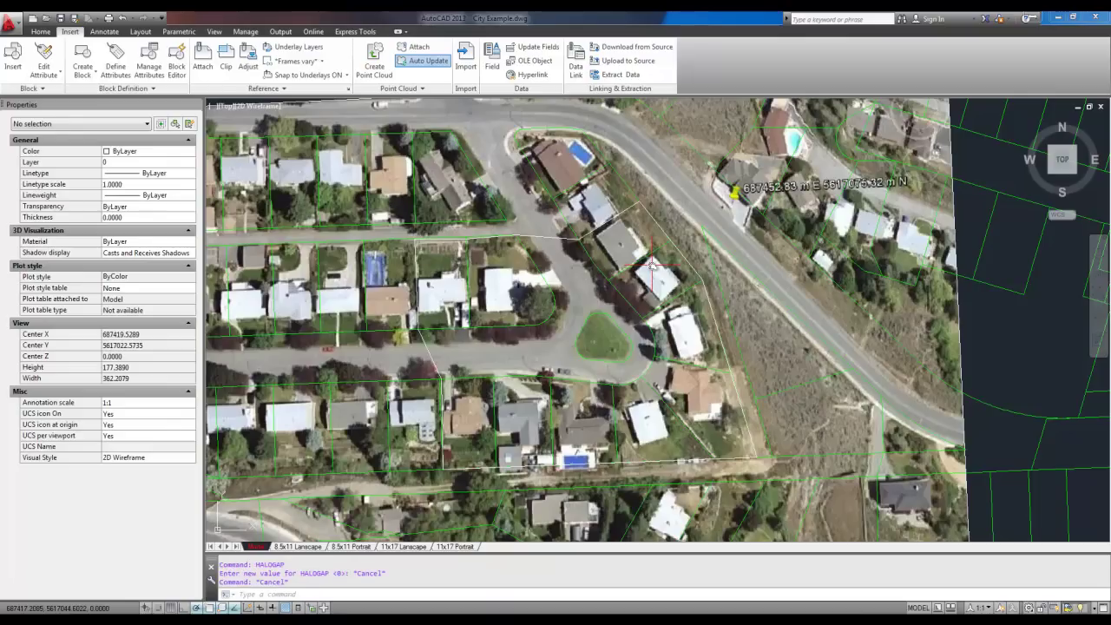
type("hatc")
key("Return")
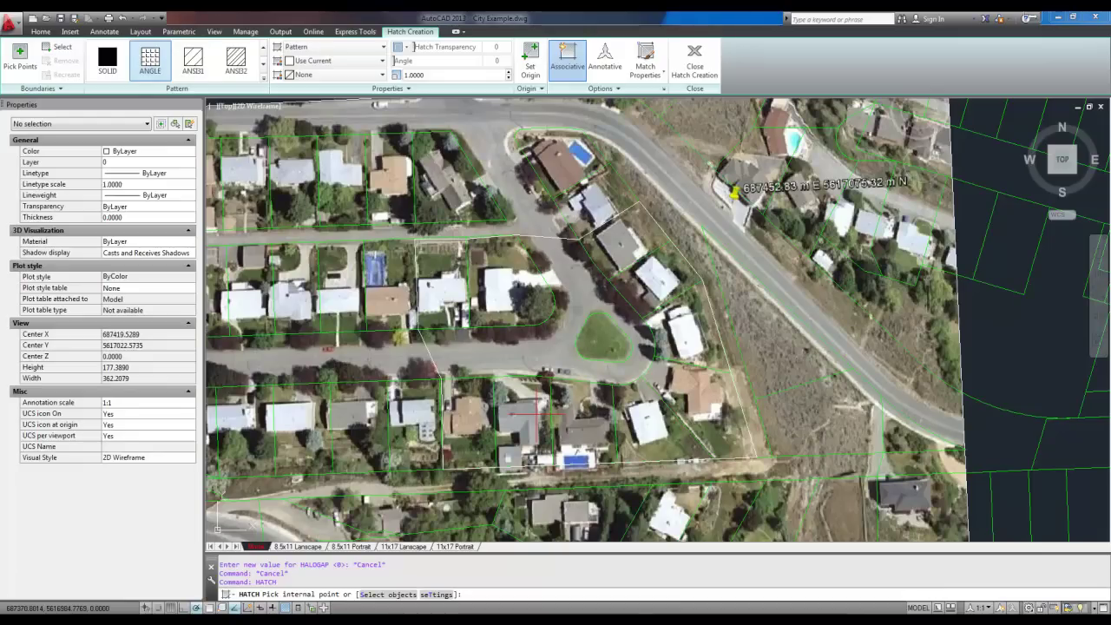
Step: Pick the traced site polyline as the hatch boundary and switch the pattern to SOLID
middle_click_drag(573, 304, 583, 318)
scroll(583, 318, "up", 2)
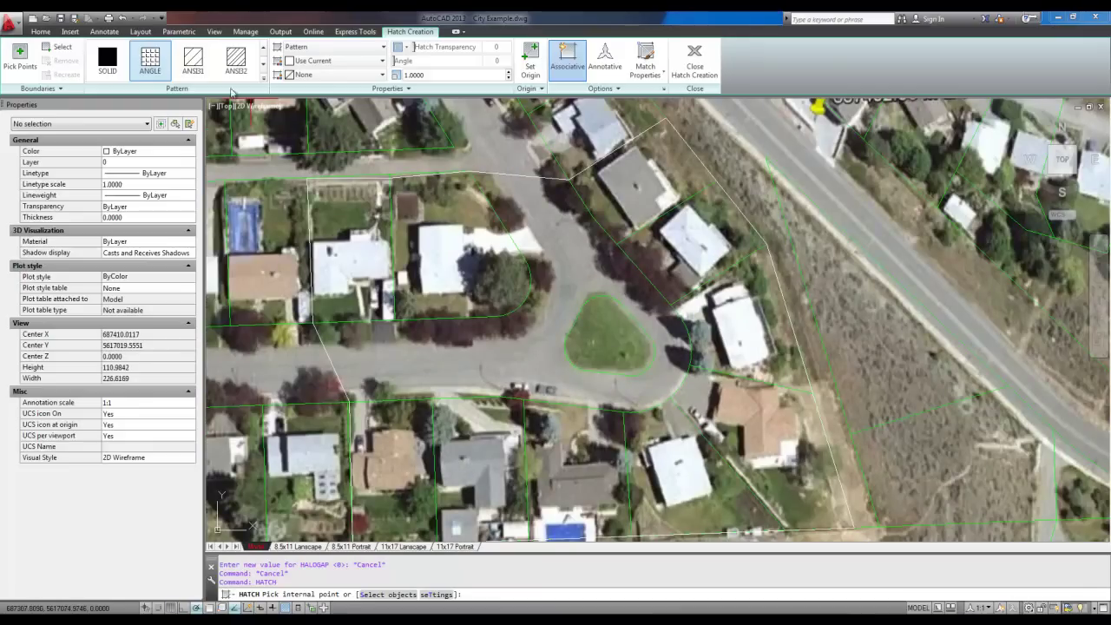
left_click(56, 50)
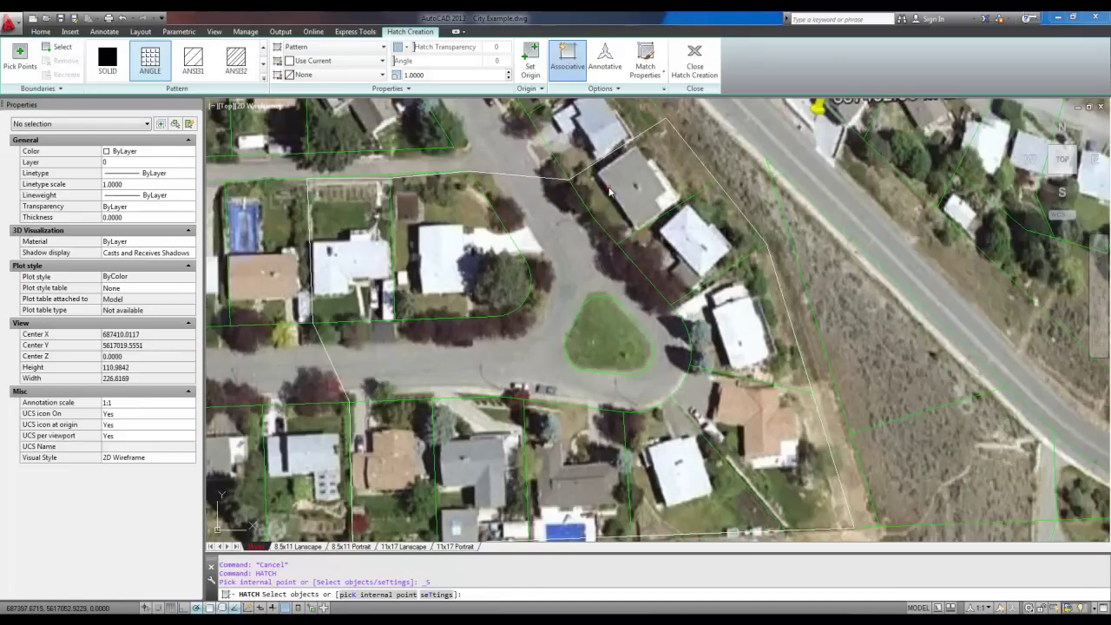
left_click(540, 181)
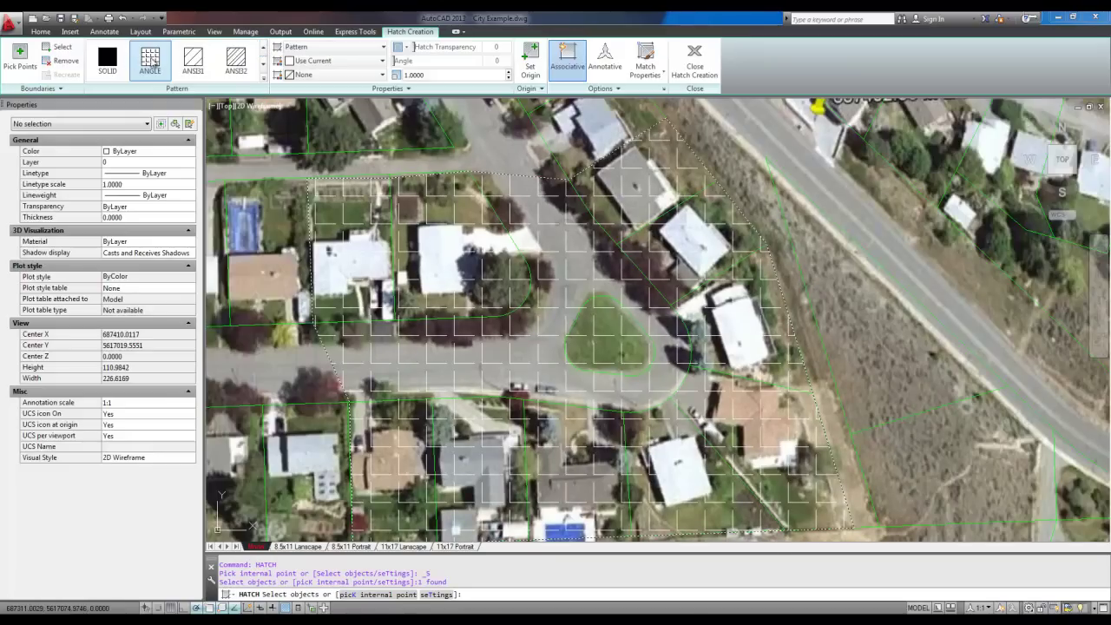
left_click(109, 61)
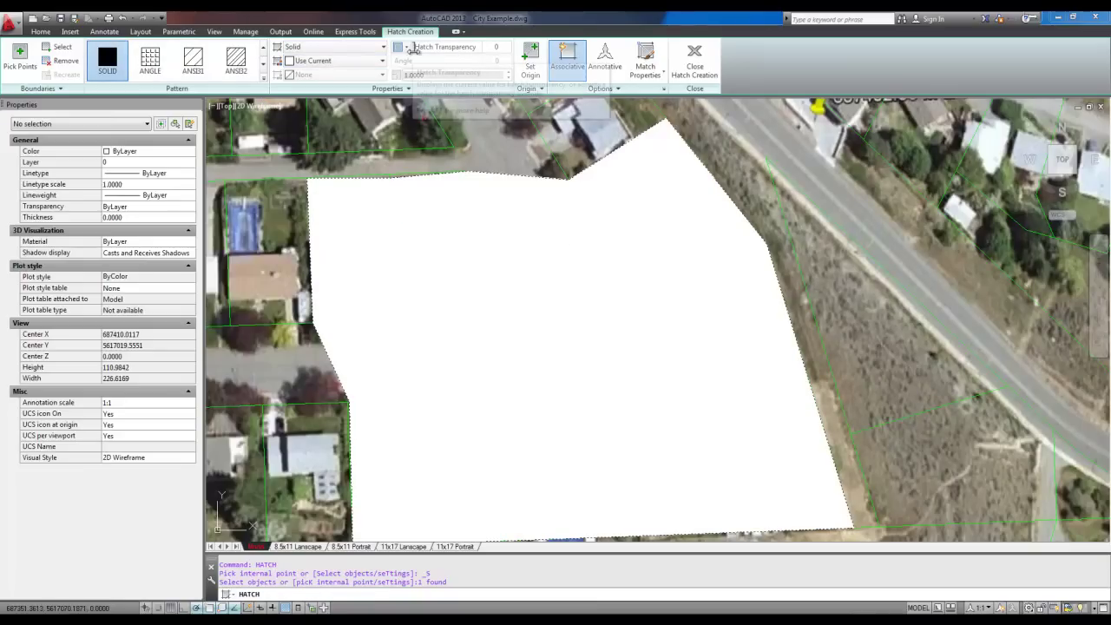
Step: Set the hatch colour to Red, after briefly trying Yellow, and its transparency to 43
left_click(343, 62)
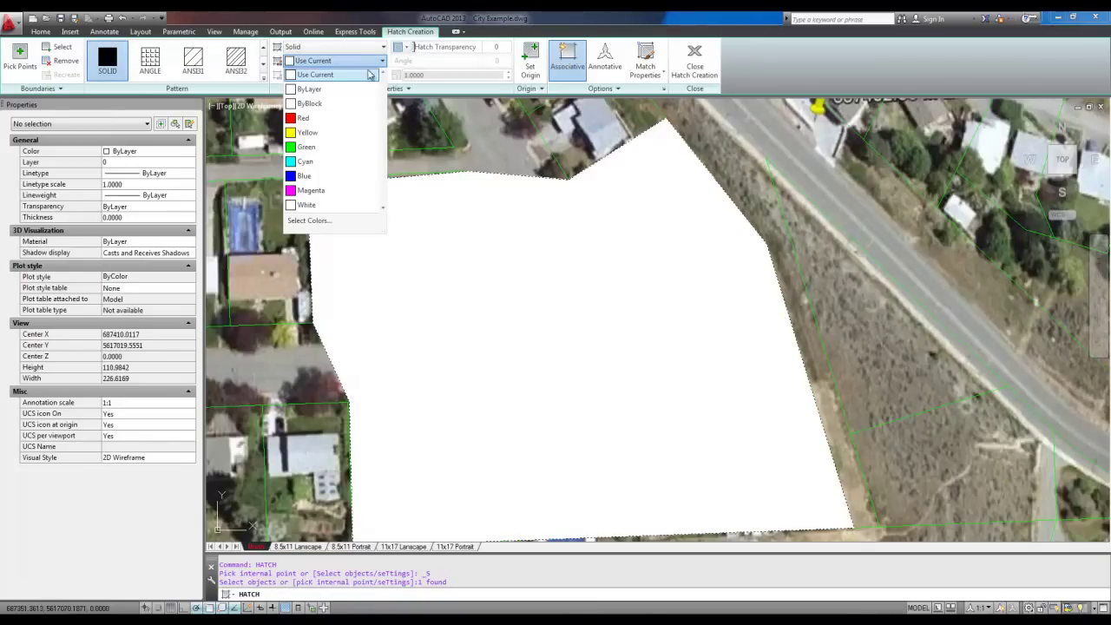
left_click(308, 133)
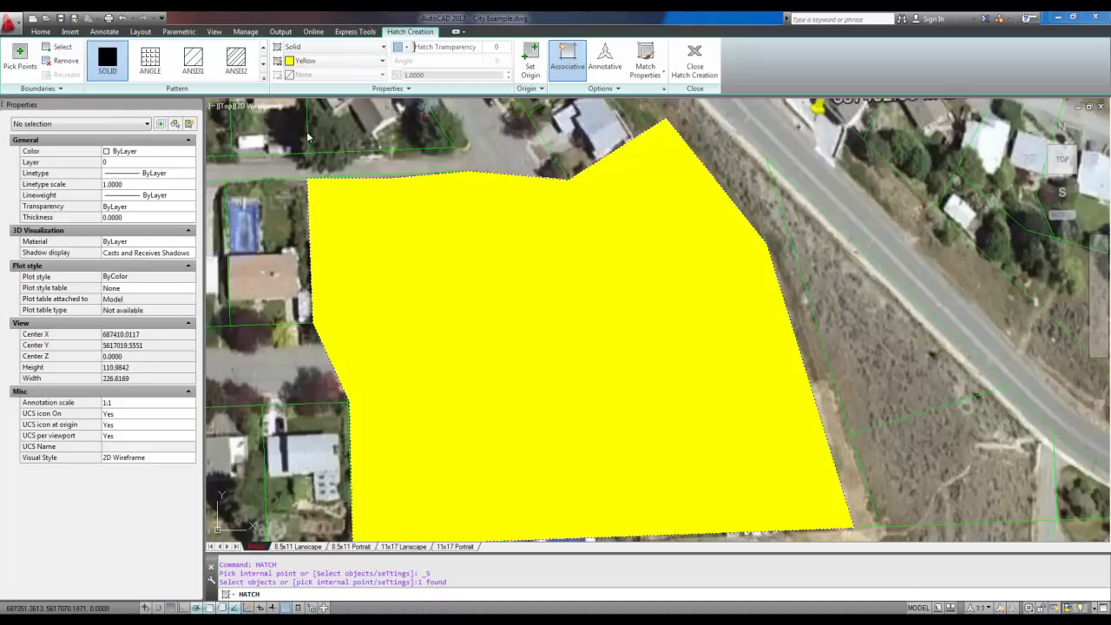
left_click(335, 61)
left_click(304, 118)
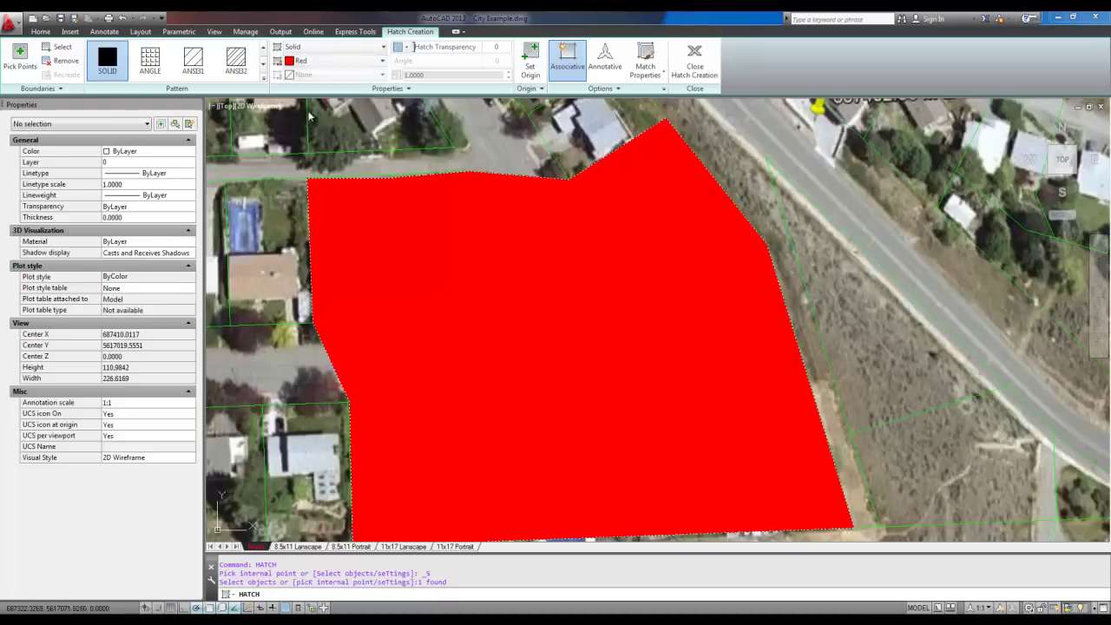
left_click_drag(413, 47, 455, 48)
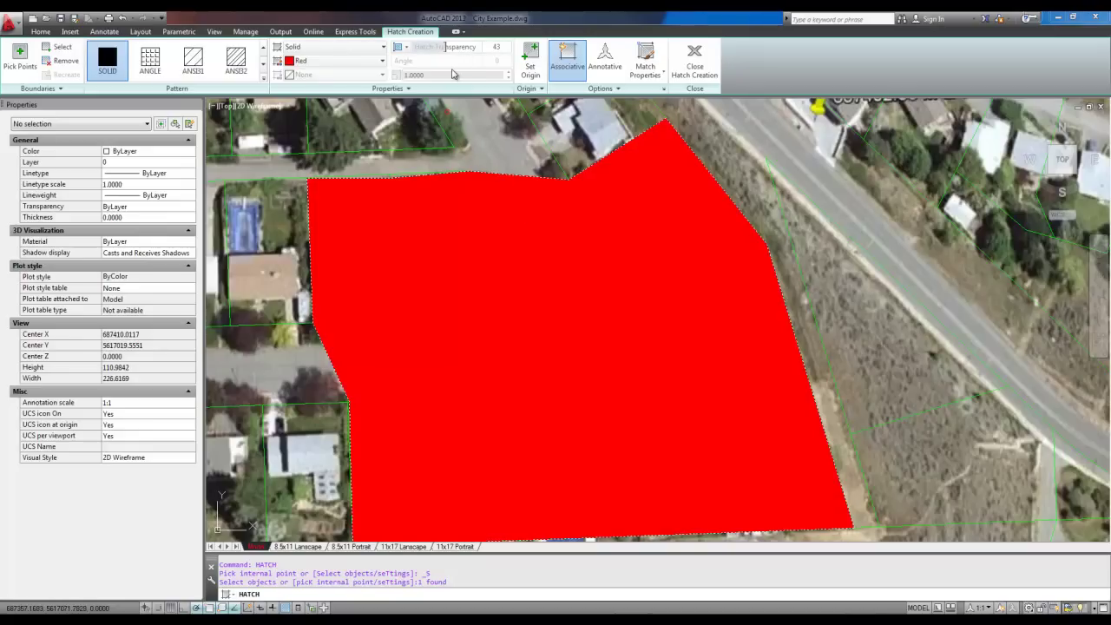
Step: Window-select extra boundaries, then undo them to keep only the site boundary
left_click(487, 189)
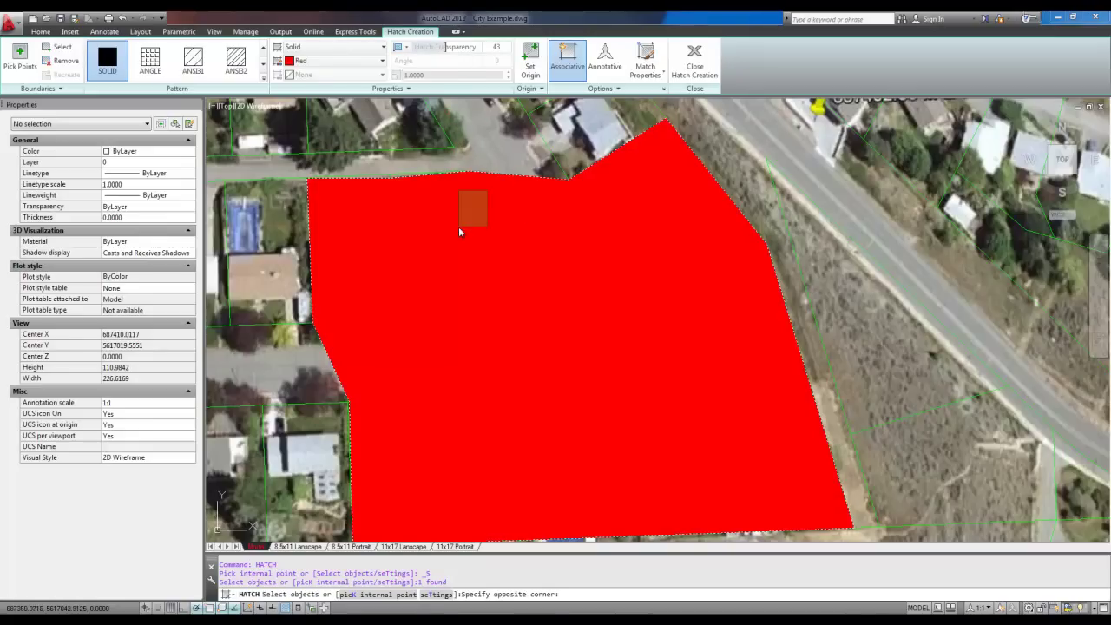
left_click(460, 228)
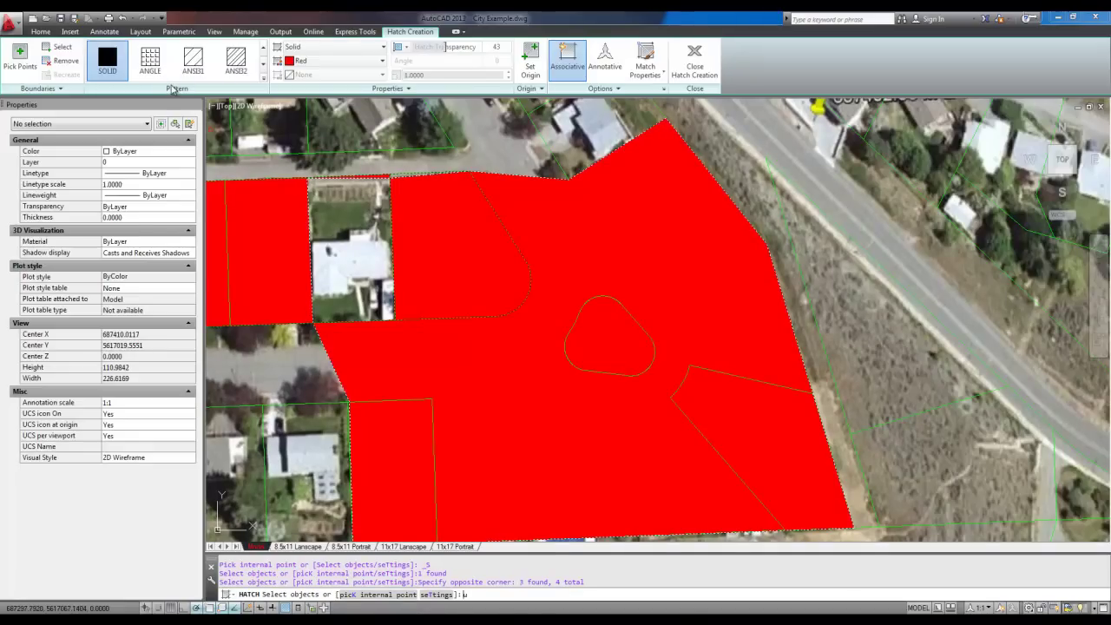
key("Return")
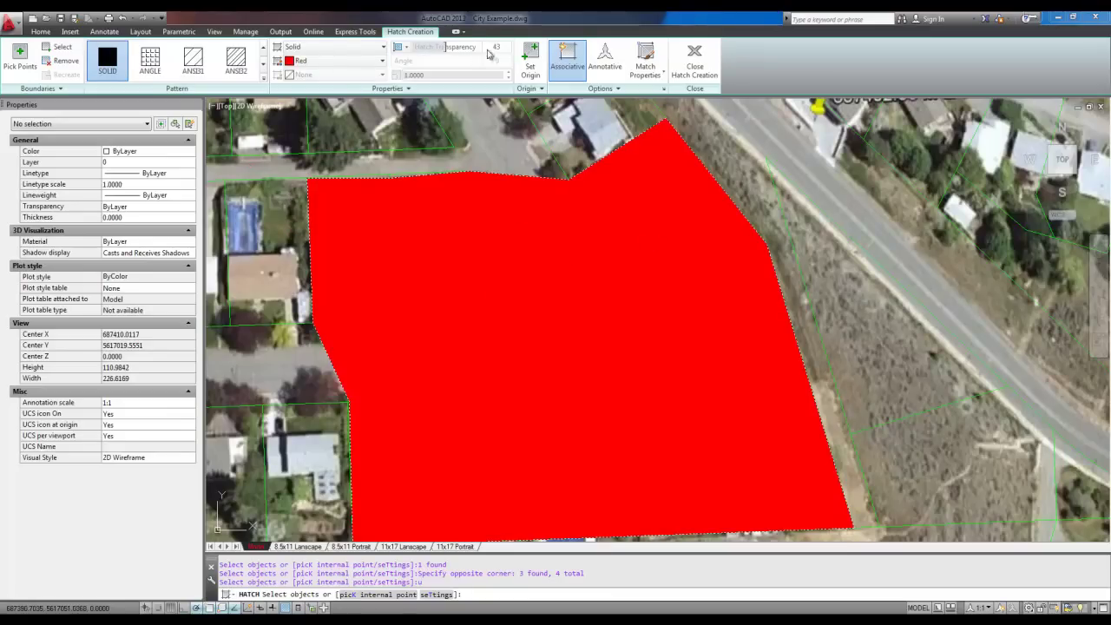
Step: Turn on transparency display, zoom out to the whole aerial image, and end the hatch command
mouse_move(620, 354)
middle_mouse_down()
mouse_move(578, 251)
mouse_move(581, 298)
middle_mouse_up()
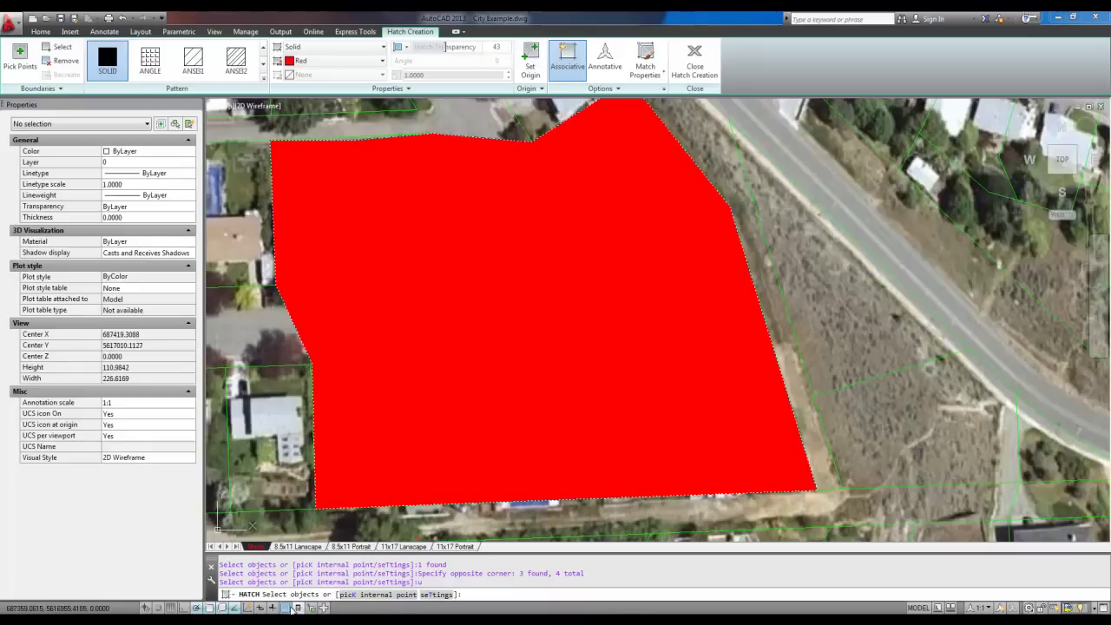
left_click(285, 608)
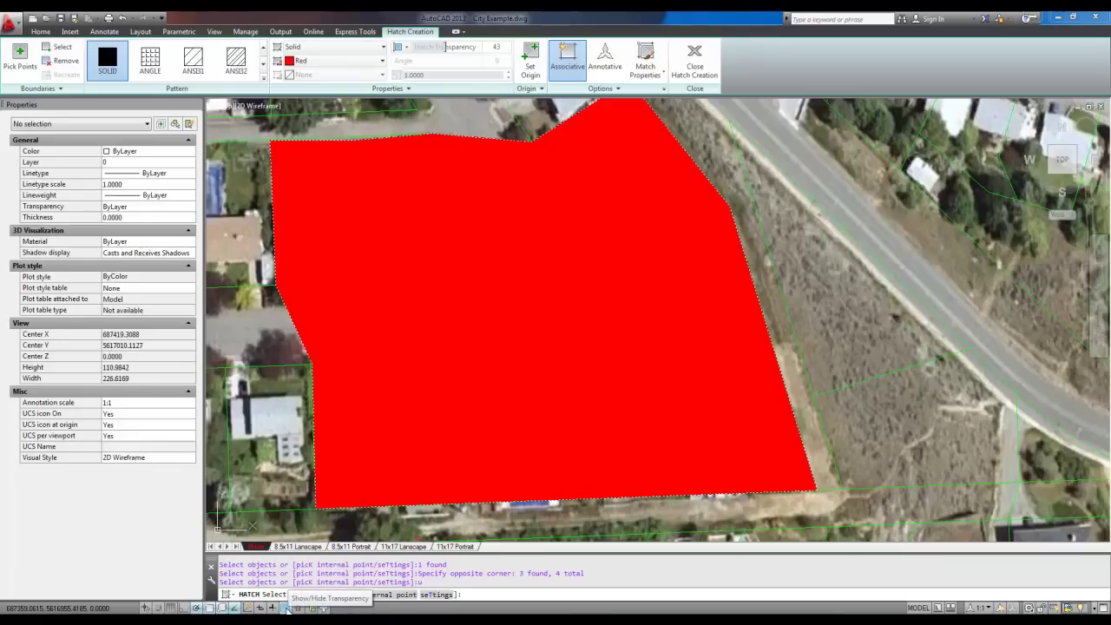
scroll(426, 473, "down", 1)
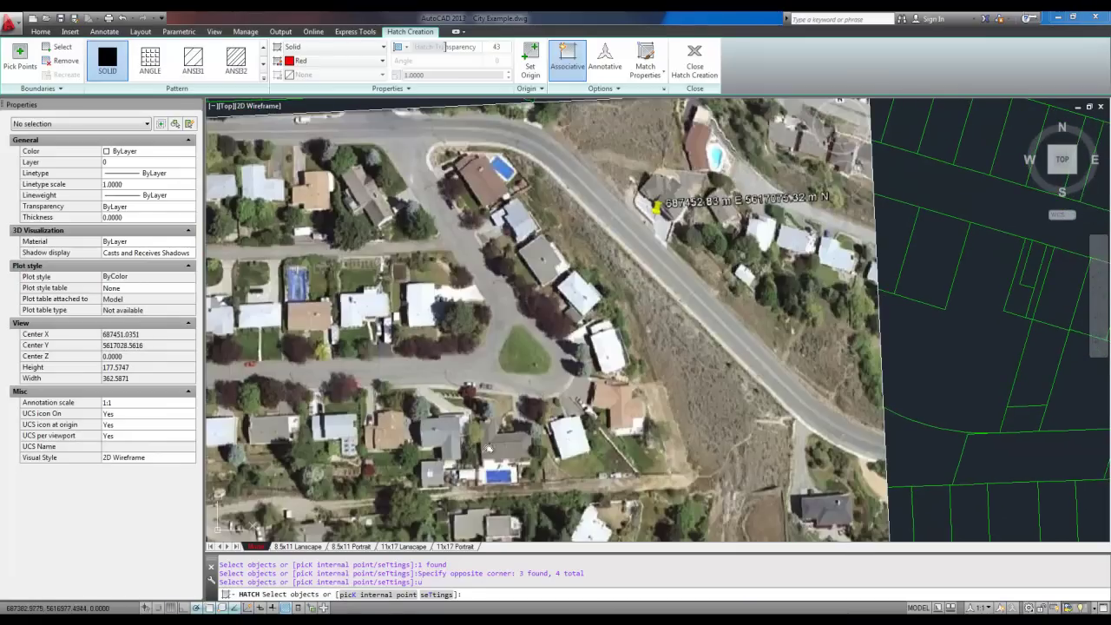
scroll(512, 428, "down", 1)
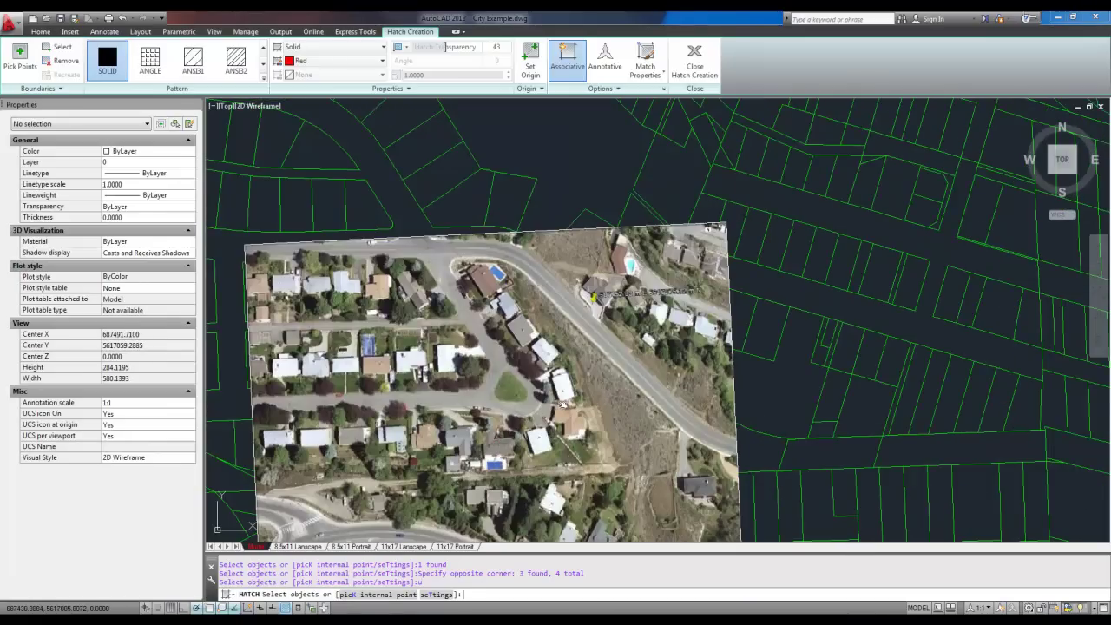
key("Return")
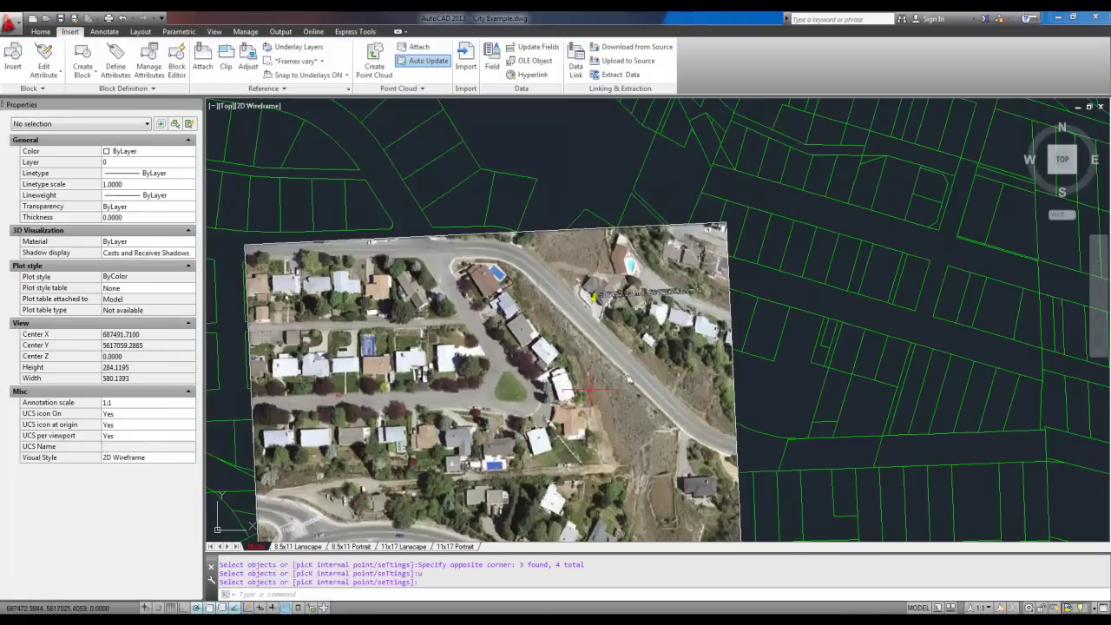
Step: Send the aerial image to the back with Draw Order > Send to Back
left_click(734, 380)
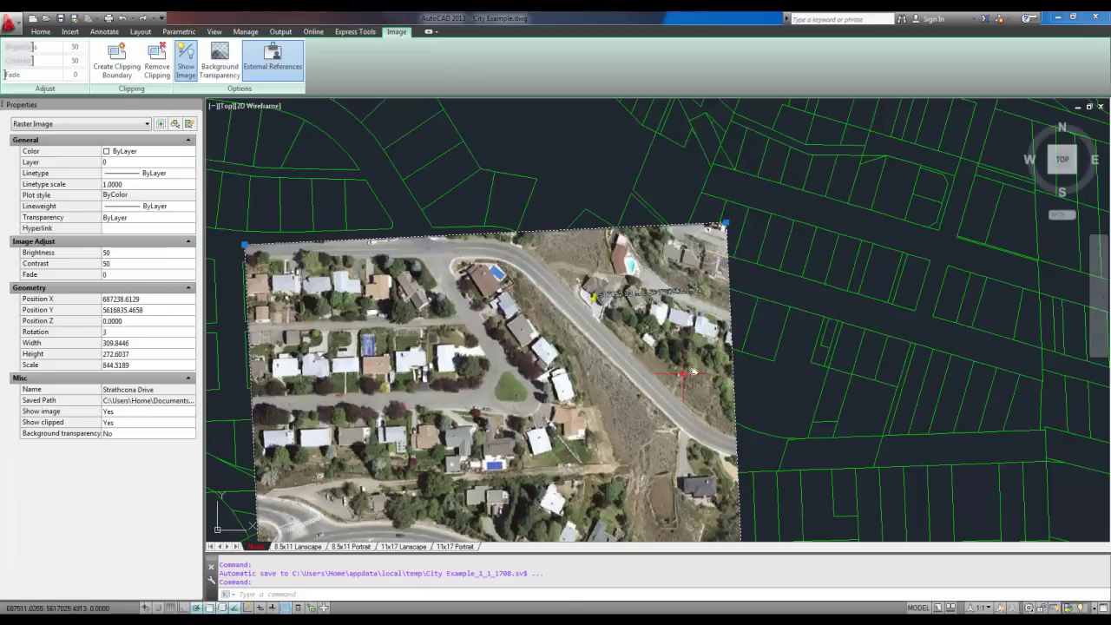
right_click(701, 372)
mouse_move(752, 205)
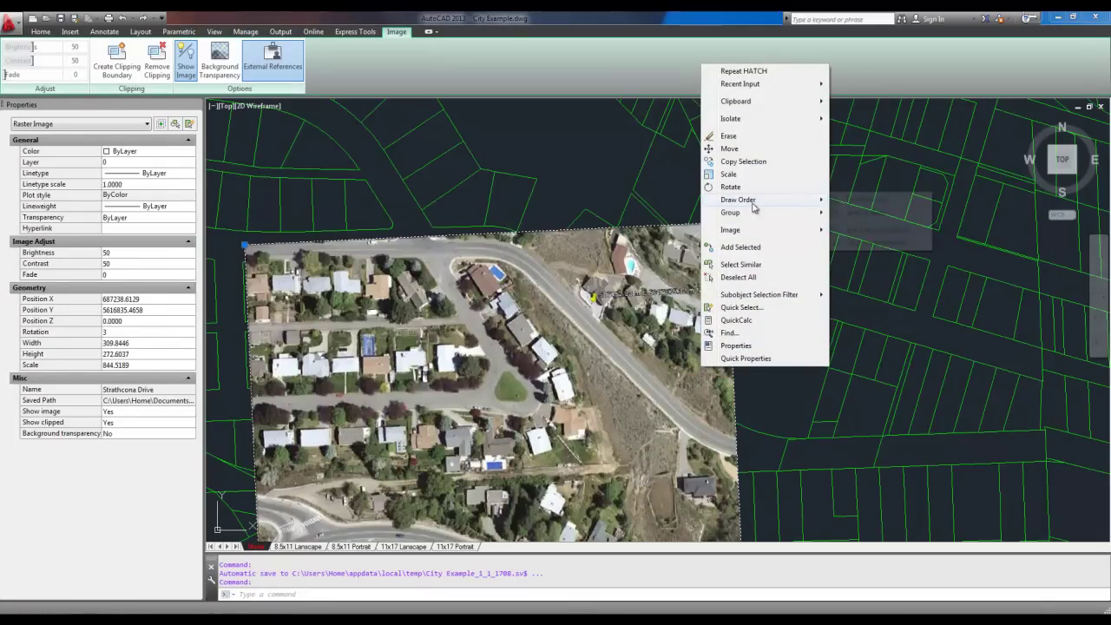
left_click(865, 213)
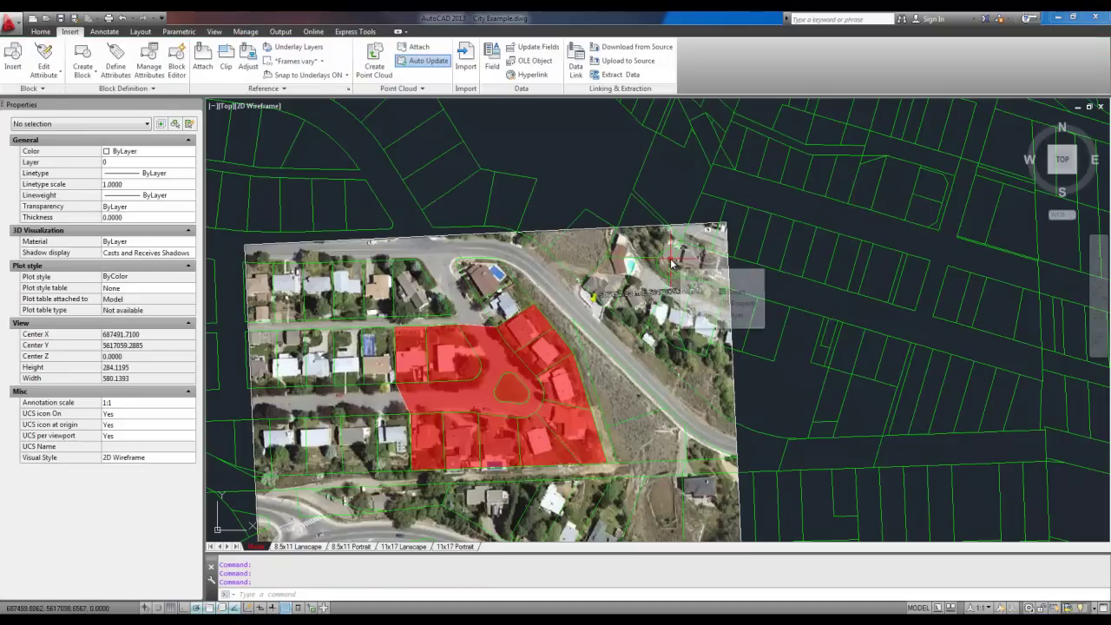
scroll(474, 521, "up", 2)
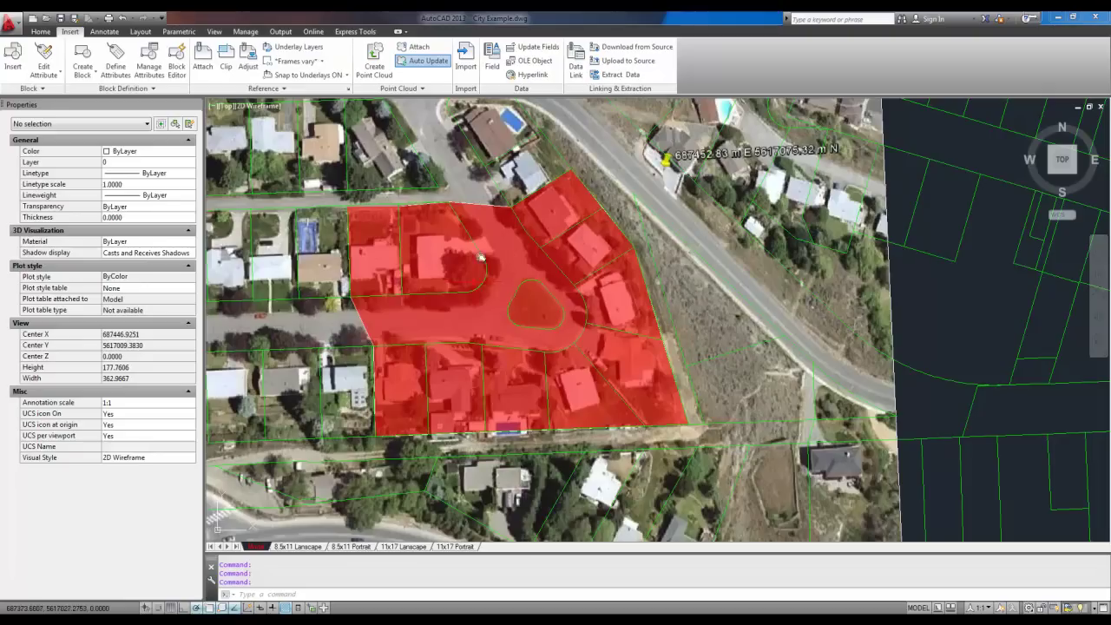
Step: Delete the hatch's top boundary line and review the translucent hatch over the photo
left_click(486, 207)
key("Delete")
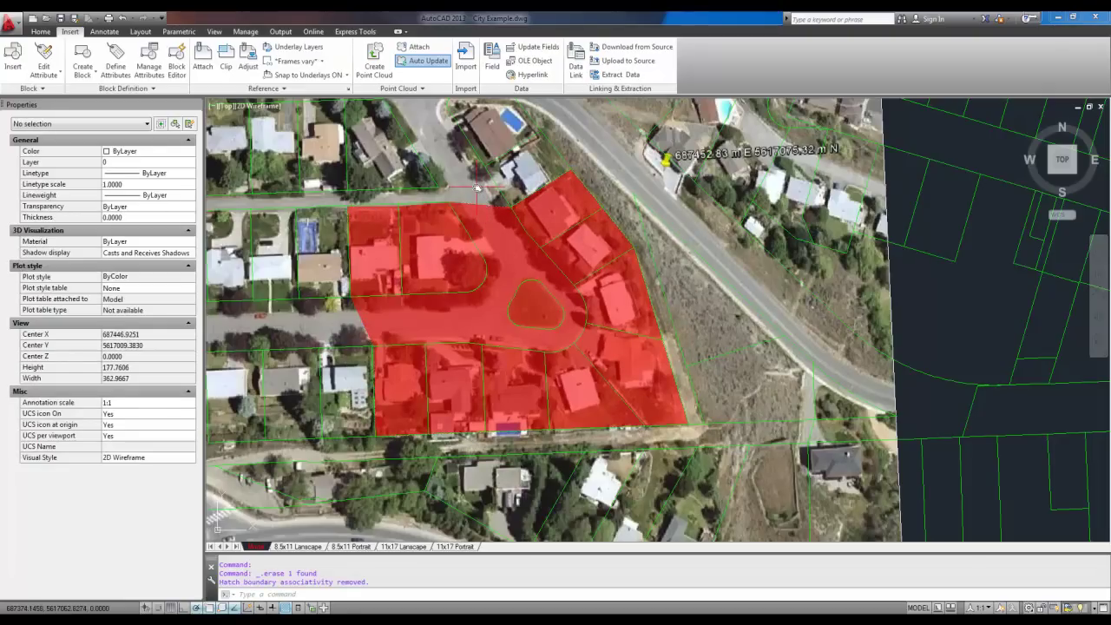
scroll(525, 313, "up", 3)
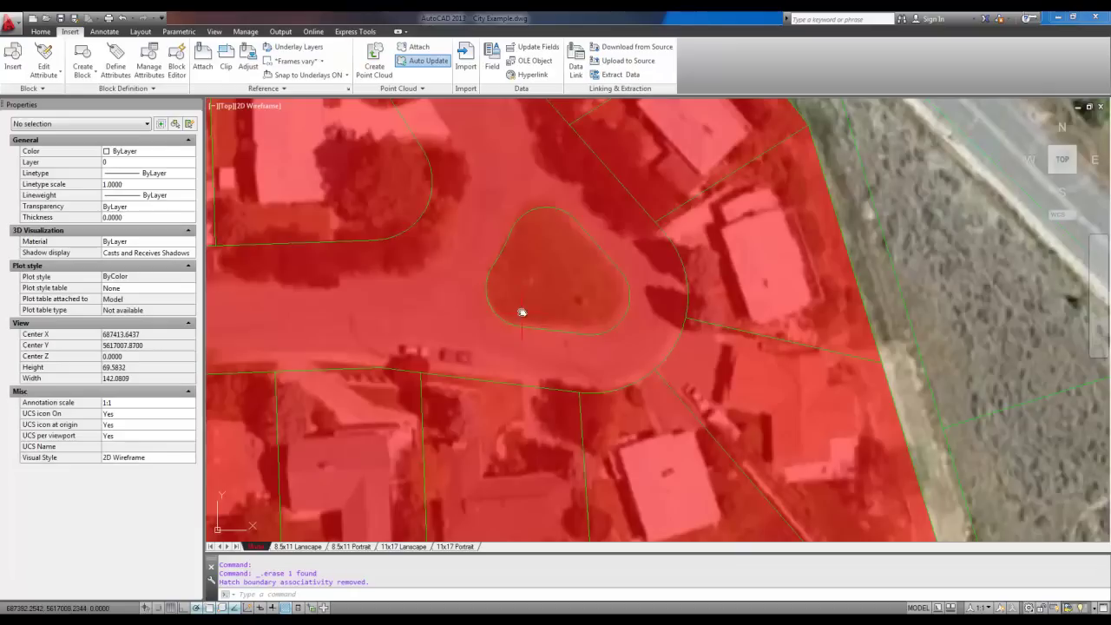
scroll(521, 310, "down", 3)
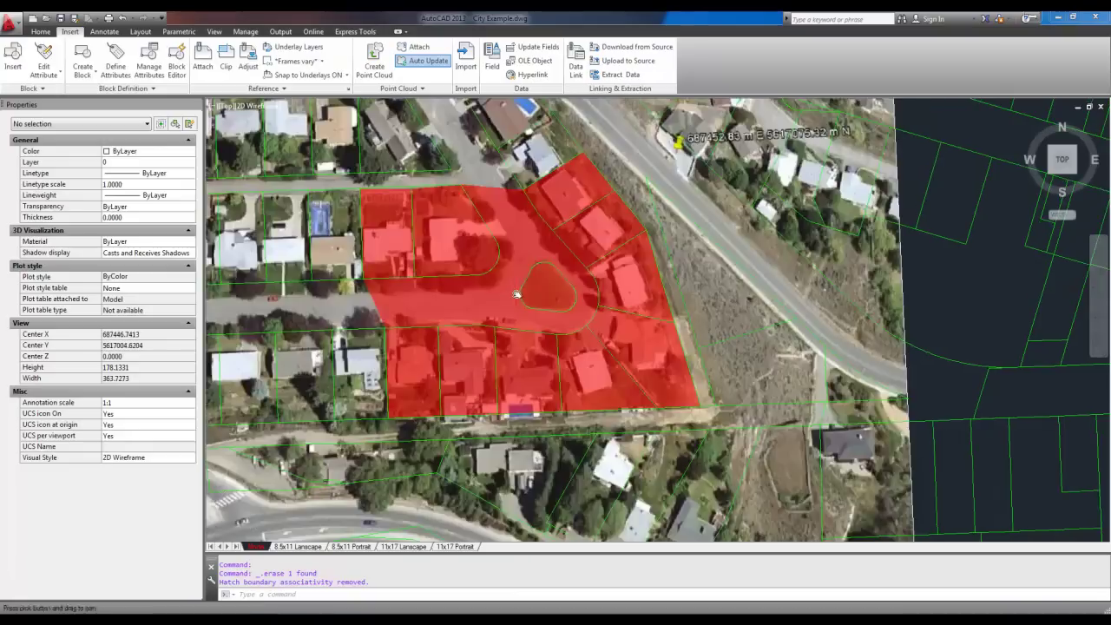
middle_click_drag(504, 302, 503, 323)
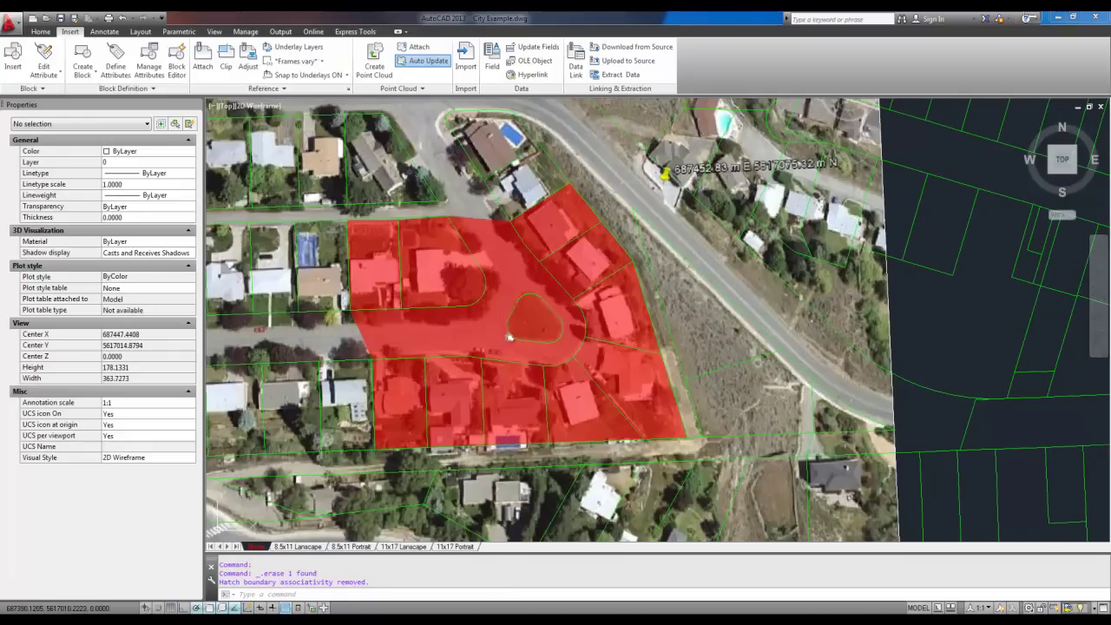
scroll(521, 346, "up", 2)
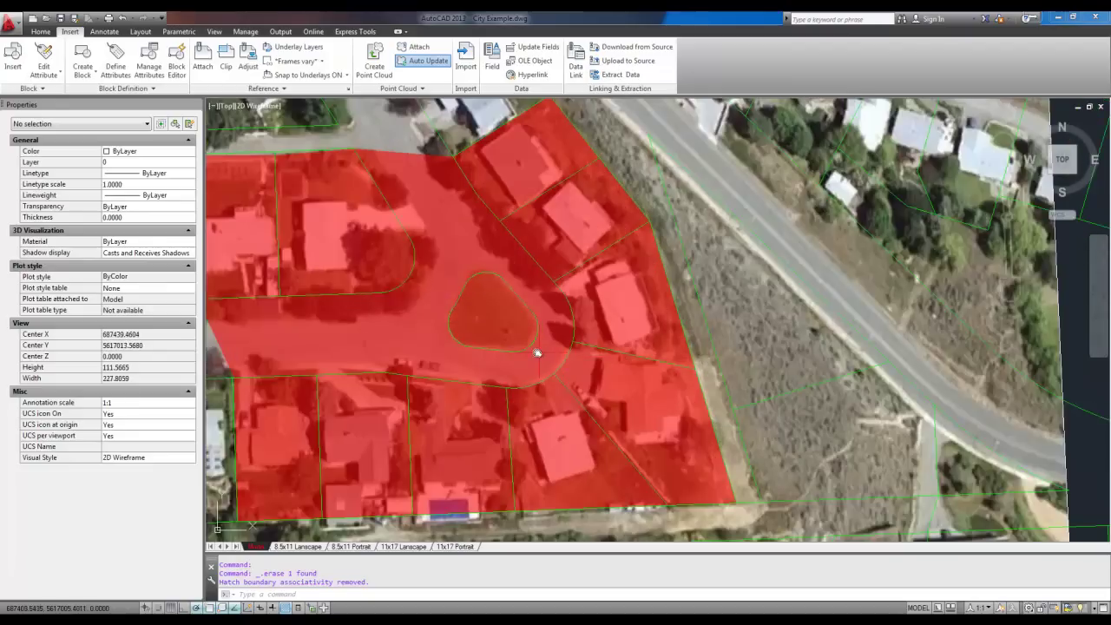
scroll(538, 353, "down", 2)
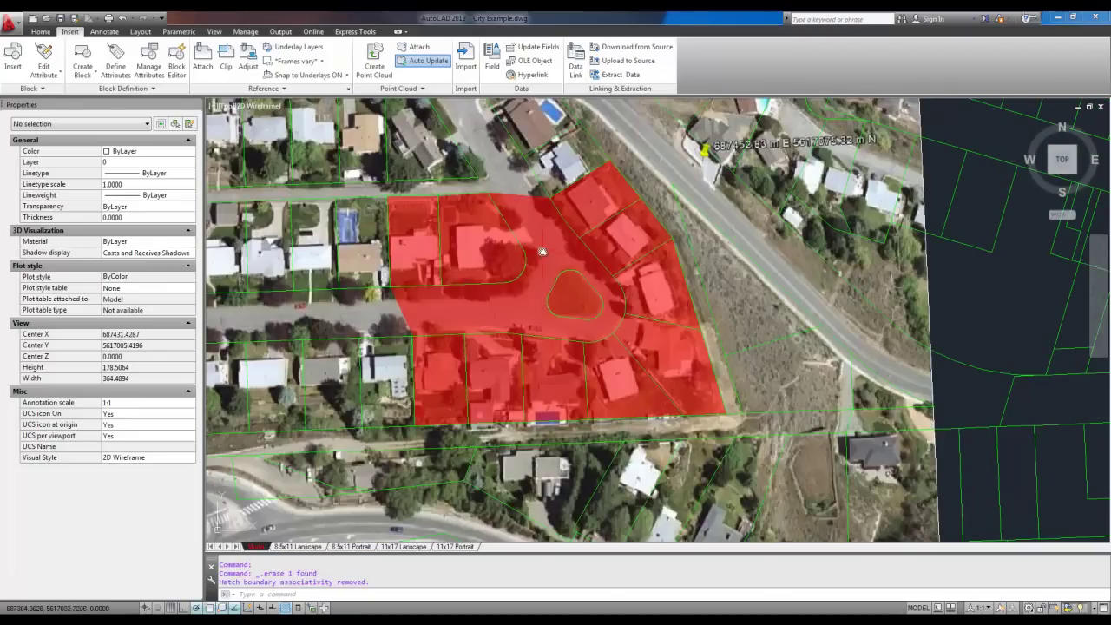
Step: Raise the red hatch's transparency to 76, then delete the hatch
left_click(535, 230)
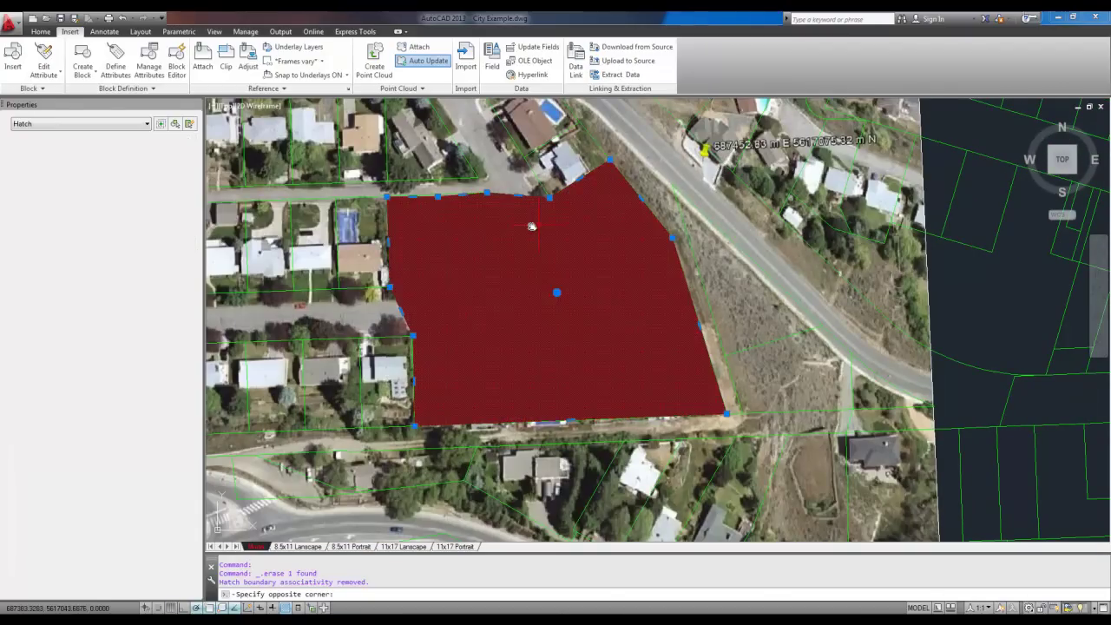
left_click(483, 116)
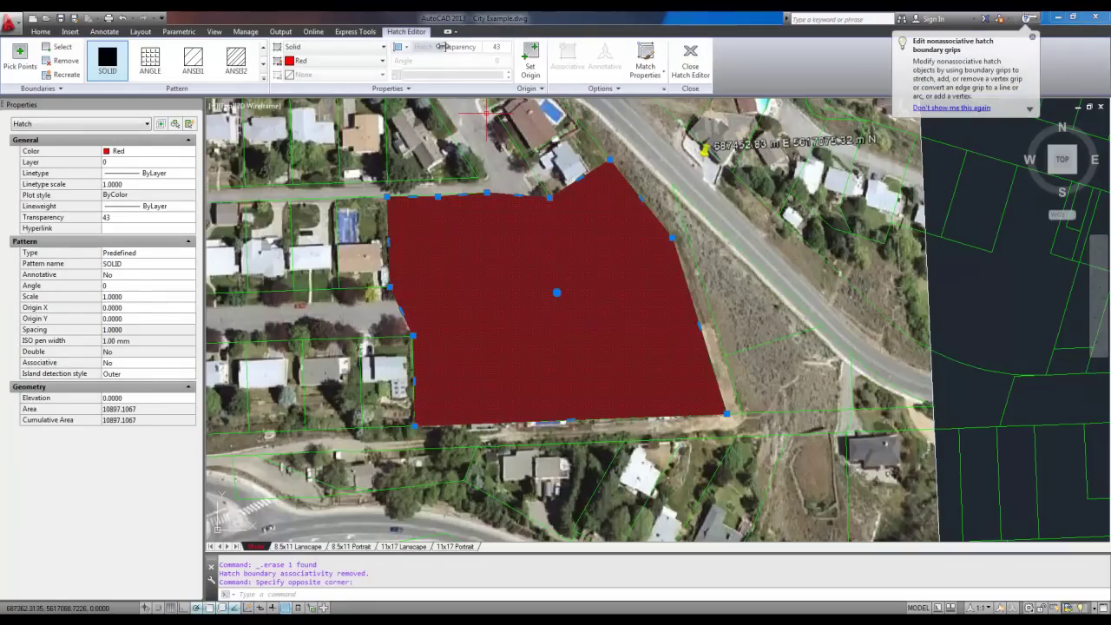
left_click_drag(445, 46, 480, 48)
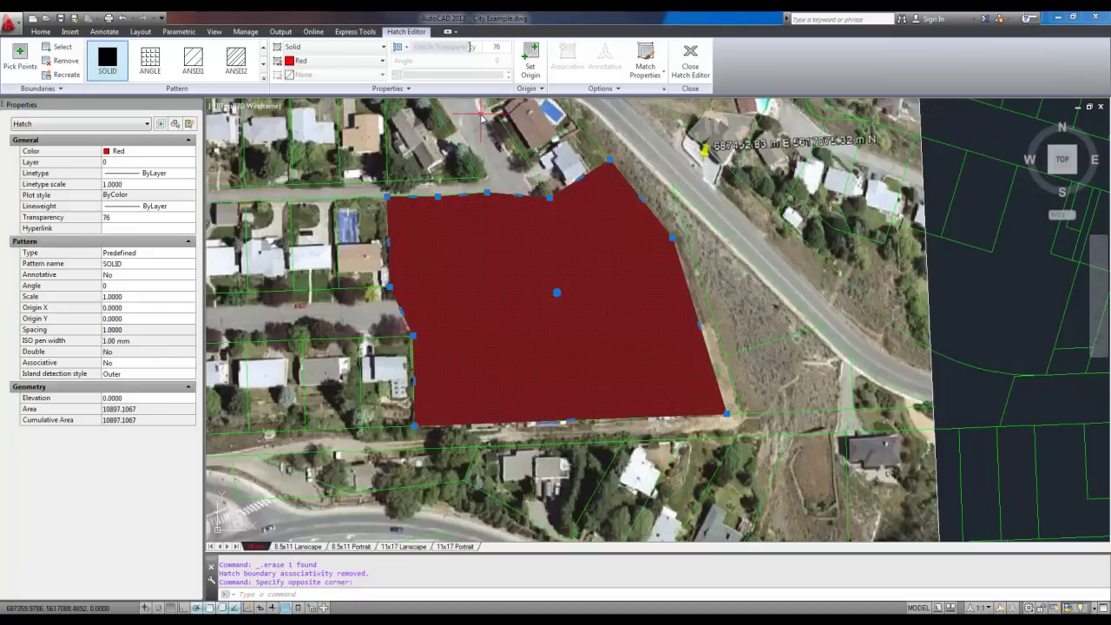
key("Delete")
Step: Select the aerial photo and send it to the back with Draw Order
left_click(932, 284)
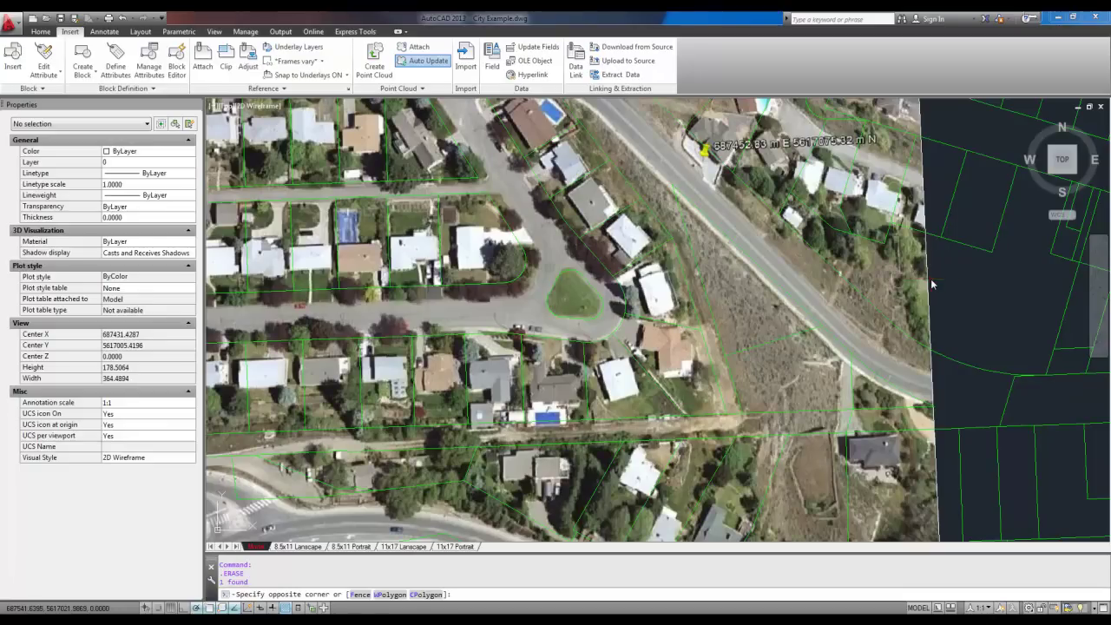
left_click(918, 283)
right_click(917, 281)
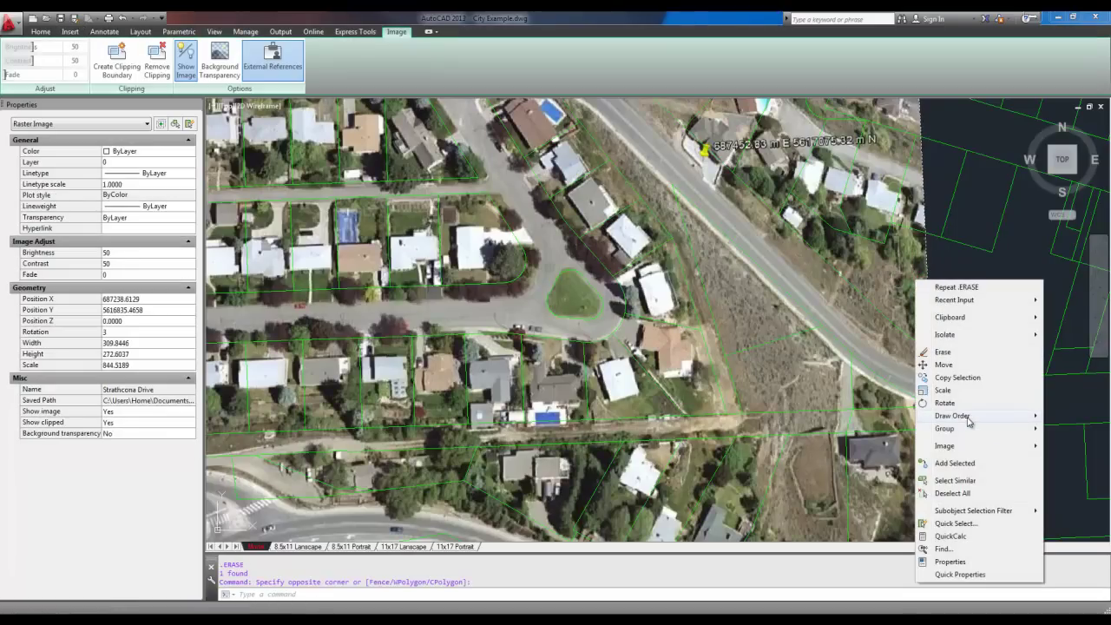
mouse_move(970, 422)
left_click(871, 428)
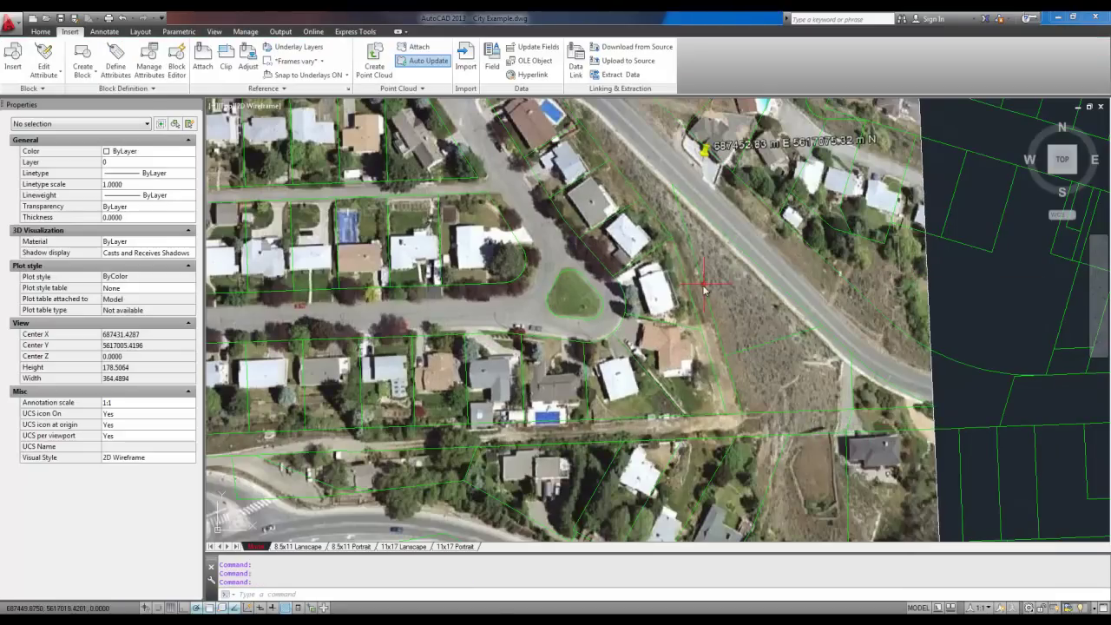
scroll(704, 289, "down", 3)
middle_click_drag(647, 299, 521, 317)
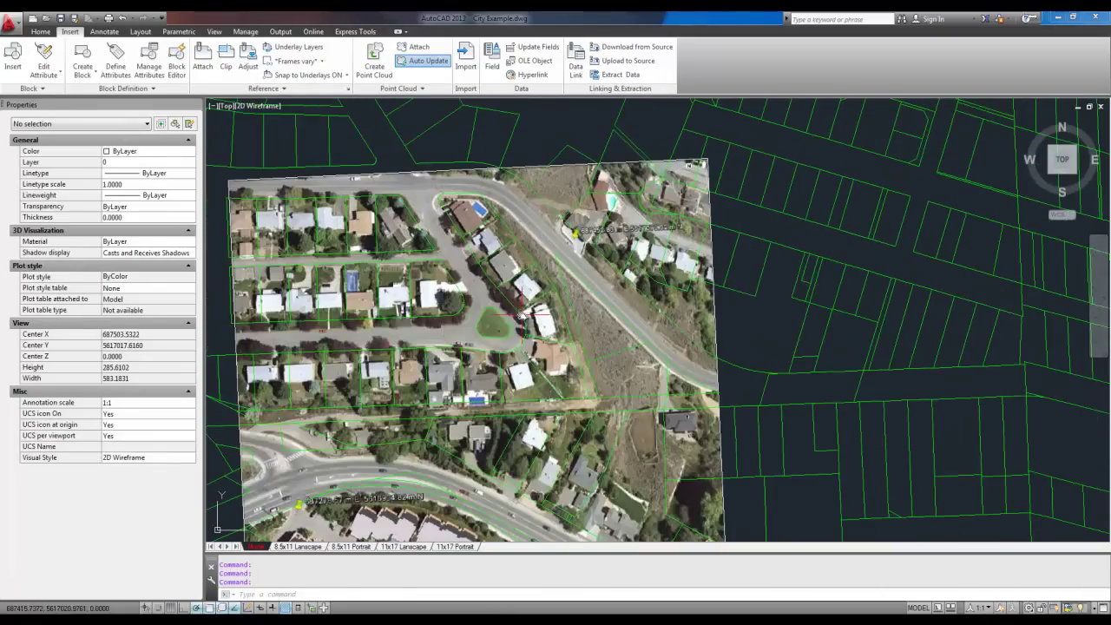
Step: Undo twice with U, then run REDO to bring back the red site hatch
type("u")
key("Return")
key("Return")
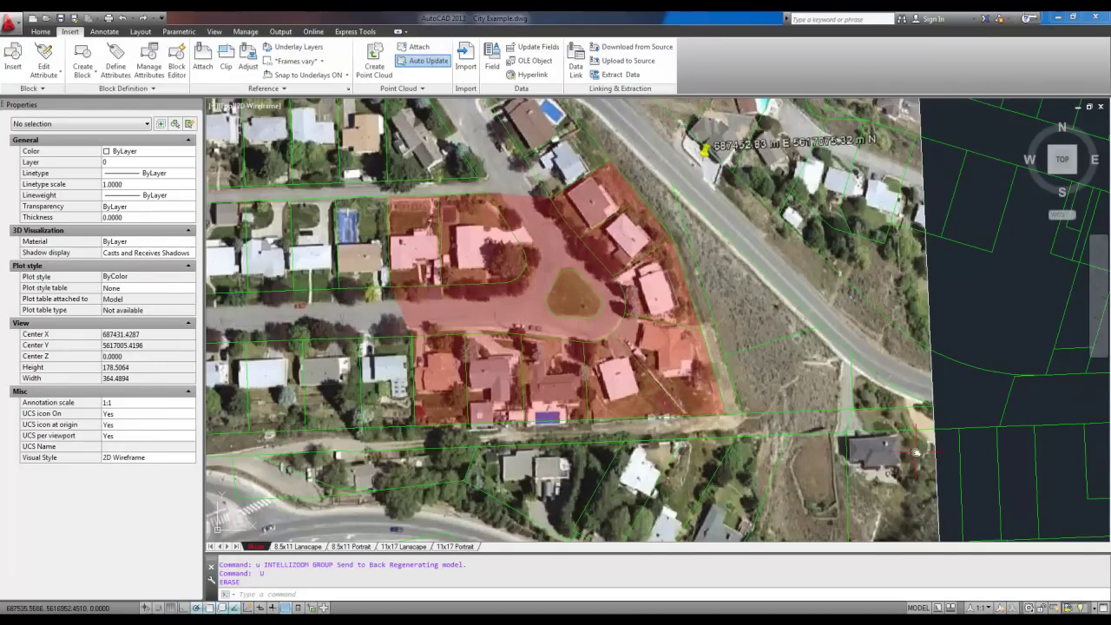
type("u")
key("Return")
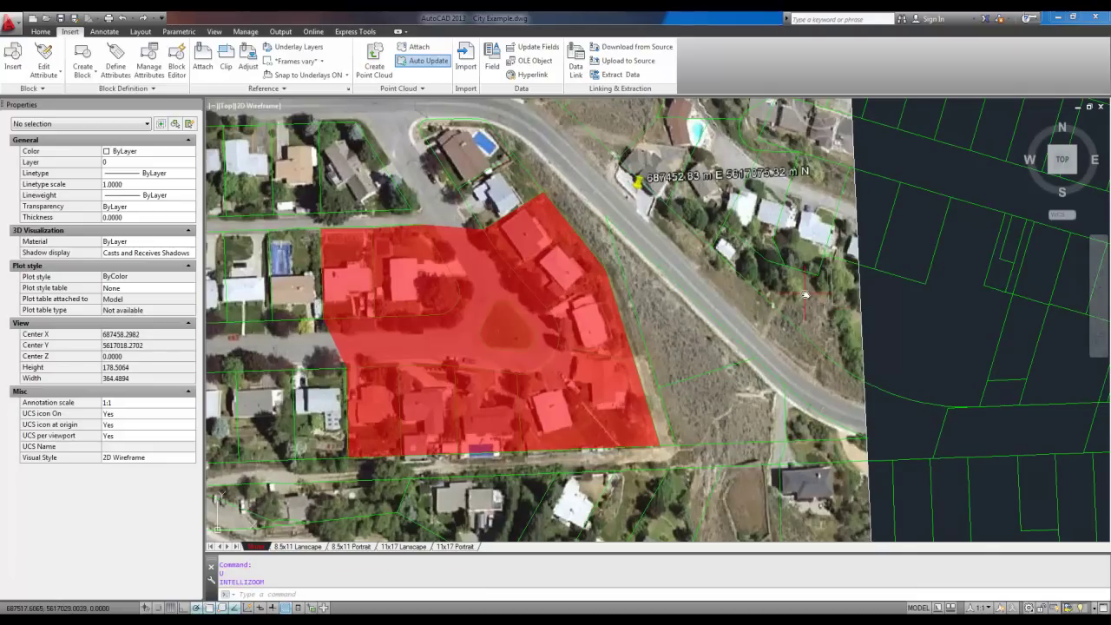
type("redo")
key("Return")
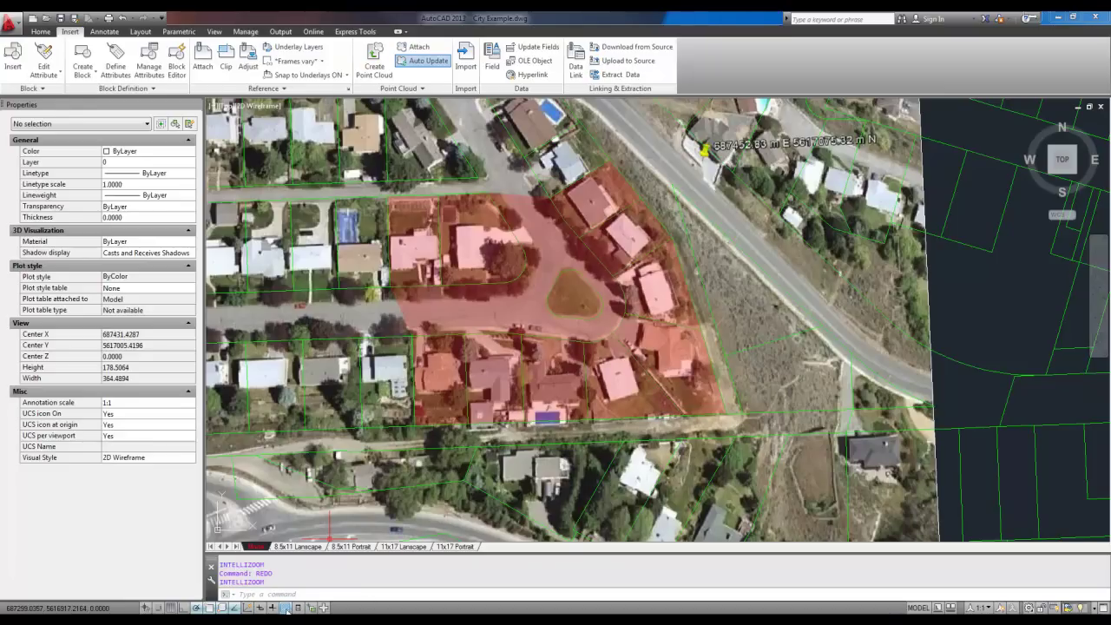
left_click(286, 608)
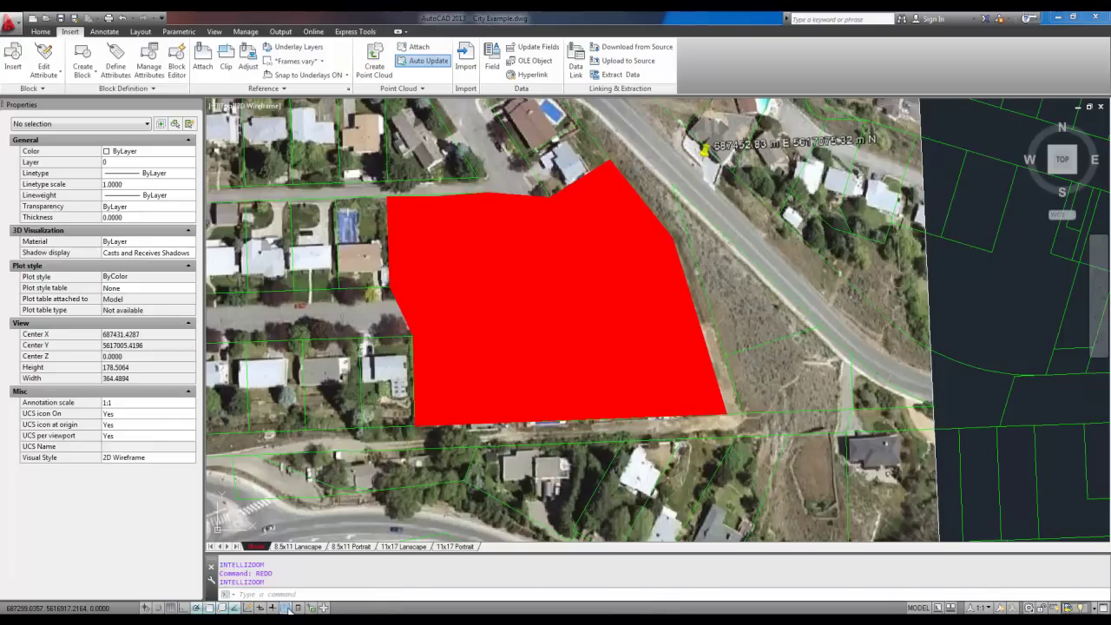
left_click(291, 609)
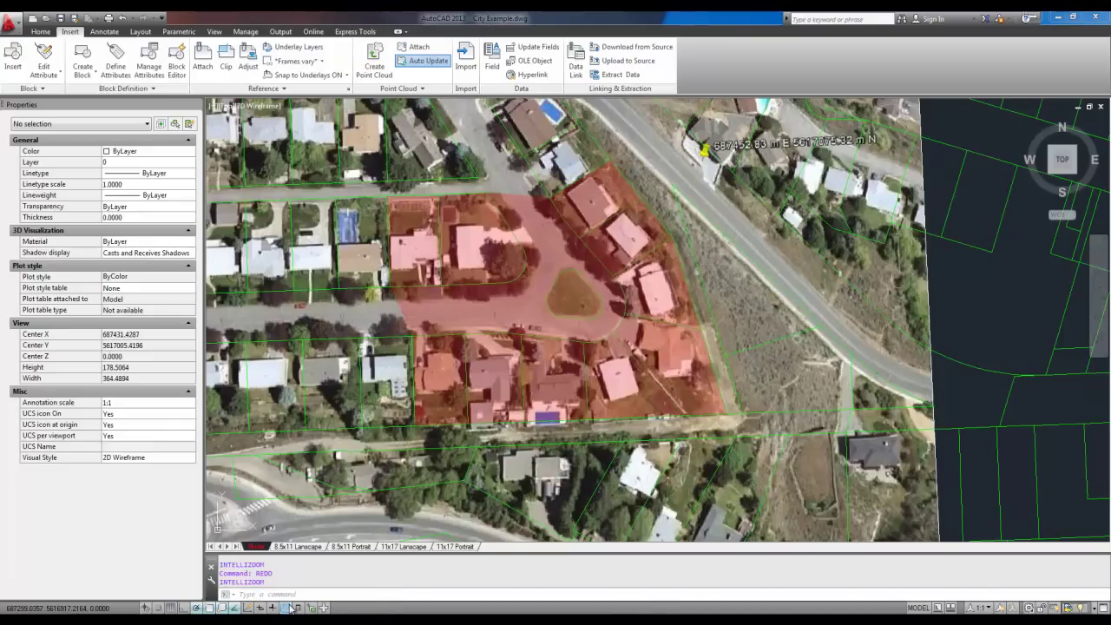
Step: In the 11x17 Lanscape layout's Plot dialog, enable Plot transparency and choose DWG To PDF.pc3
left_click(406, 547)
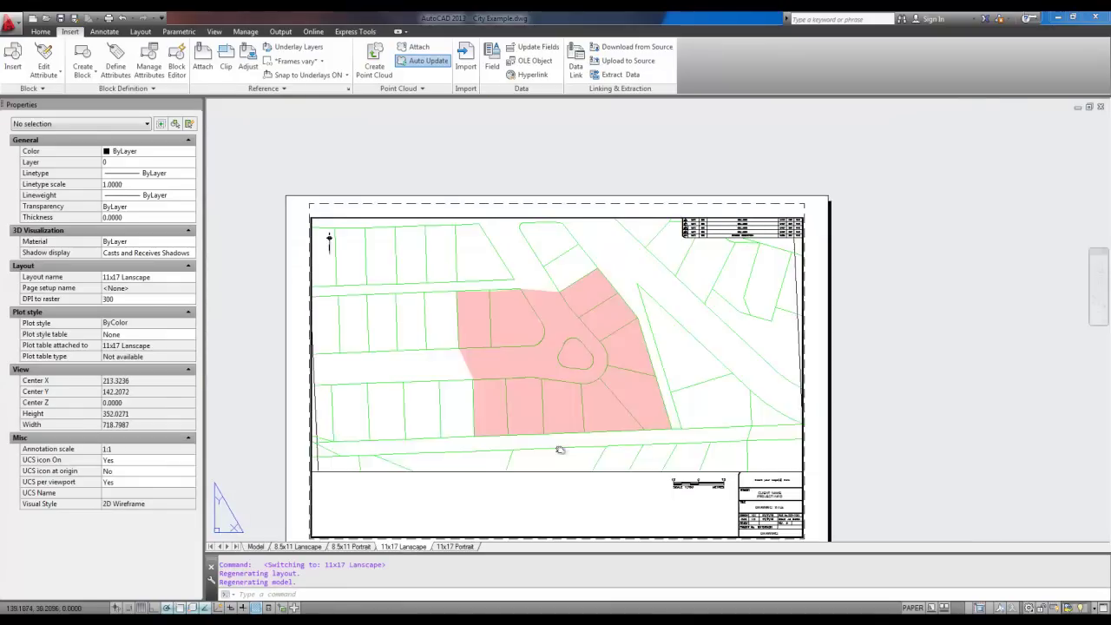
right_click(395, 547)
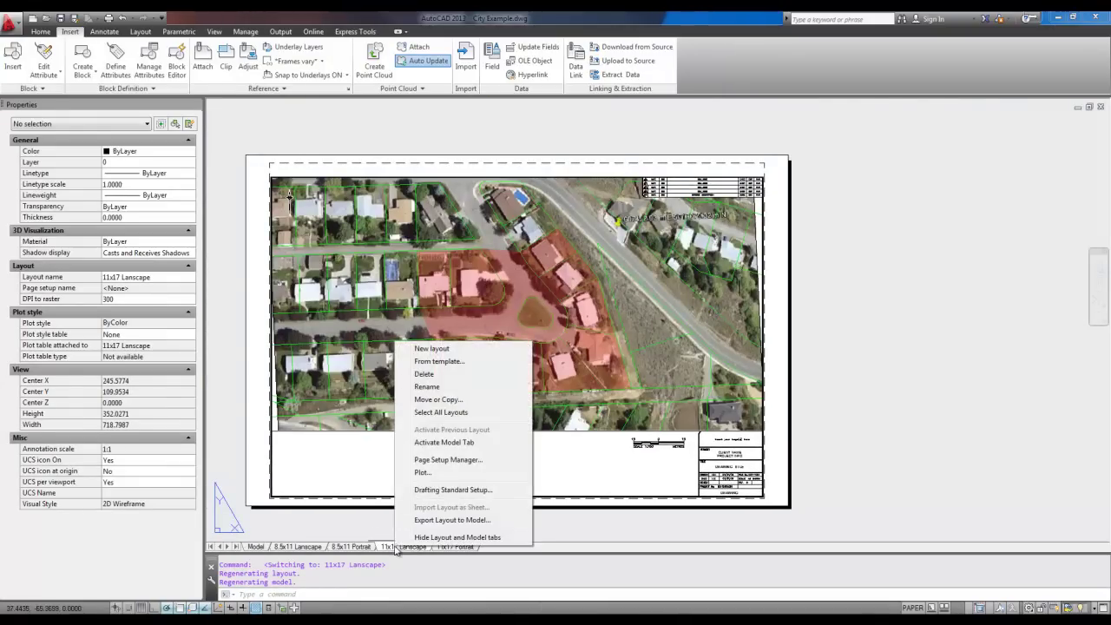
left_click(422, 473)
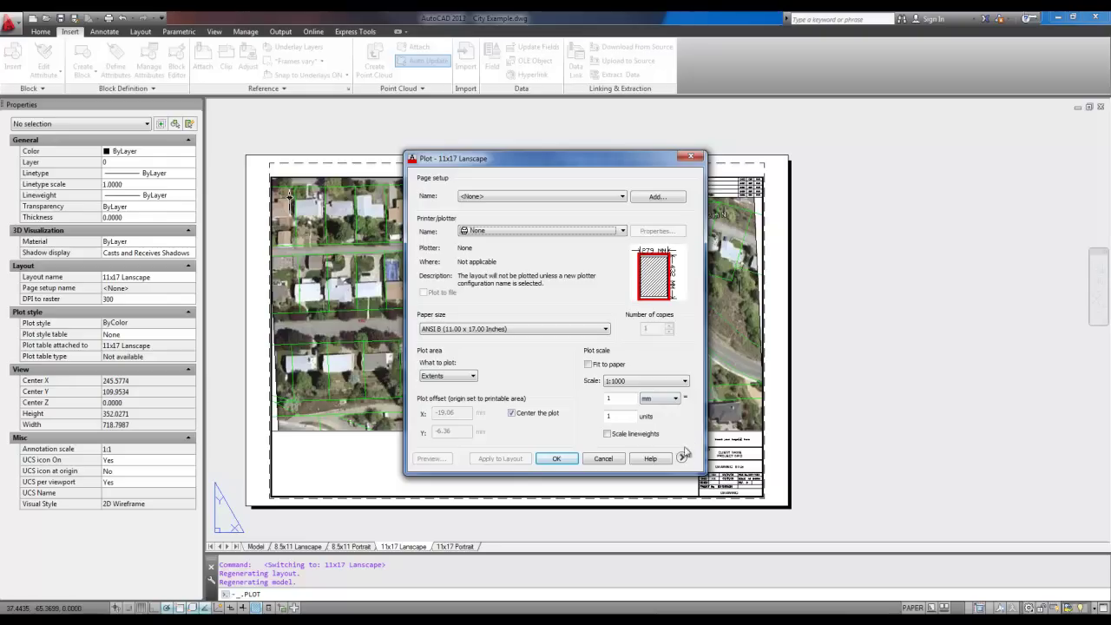
left_click(682, 458)
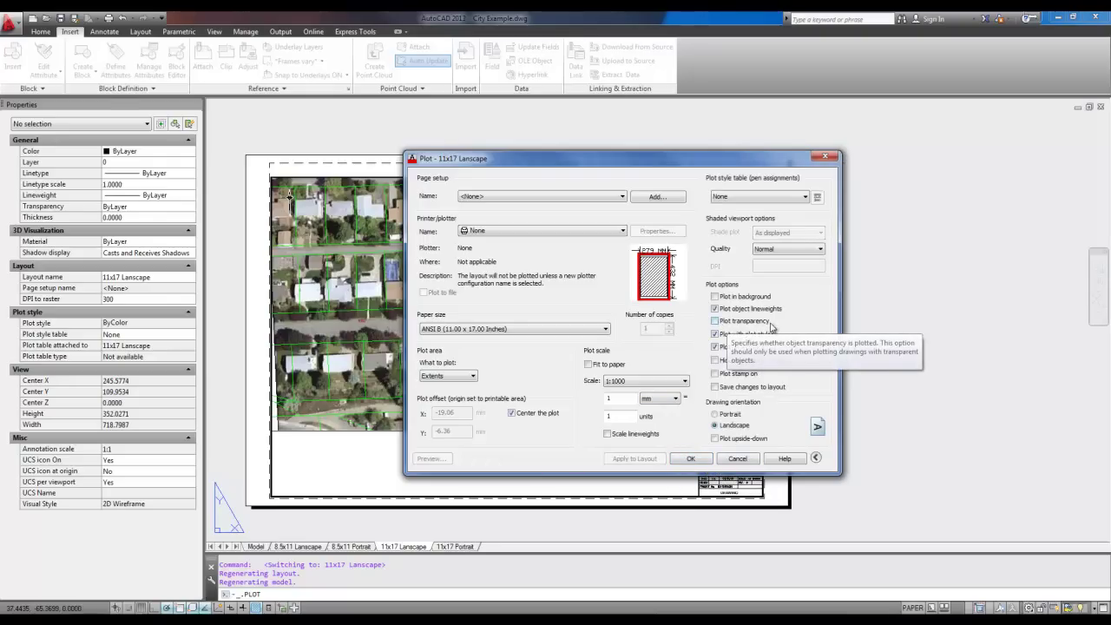
left_click(715, 322)
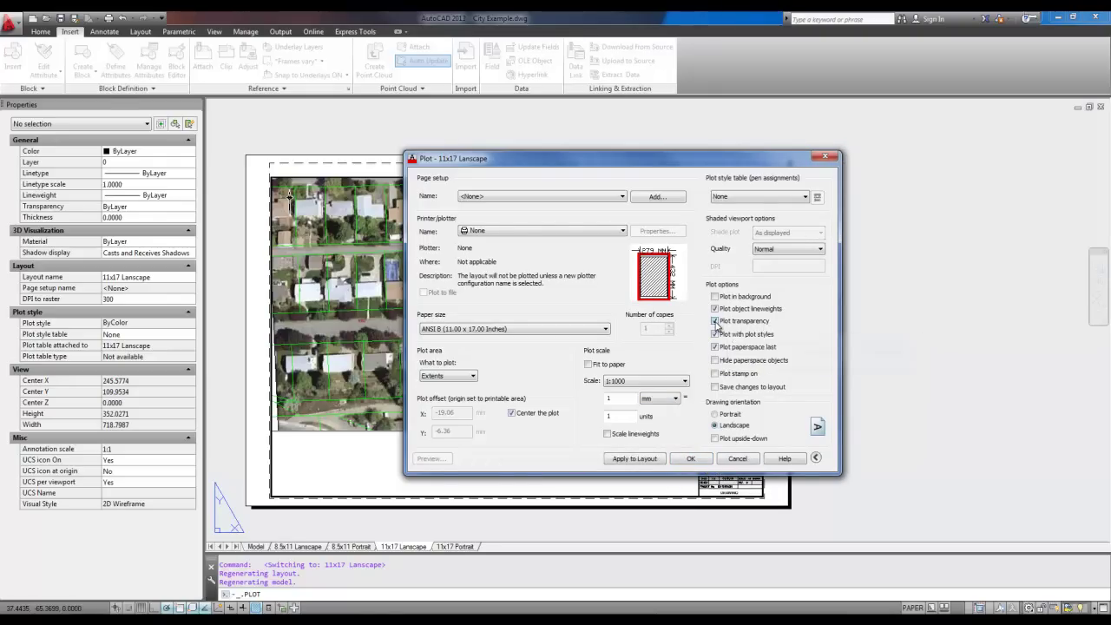
left_click(648, 459)
left_click(508, 231)
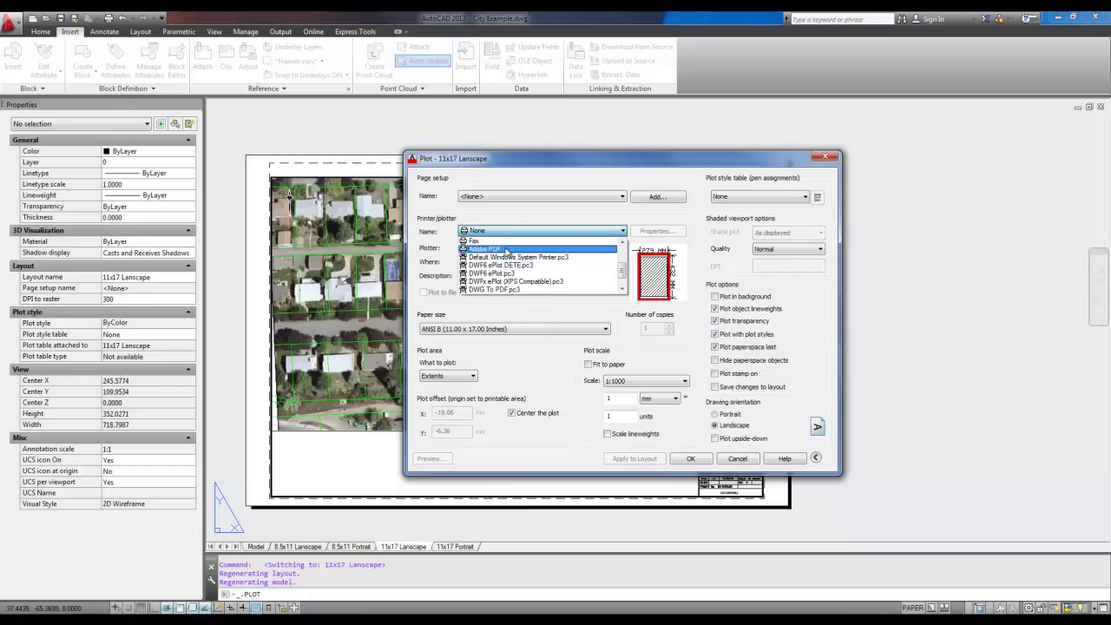
left_click(516, 290)
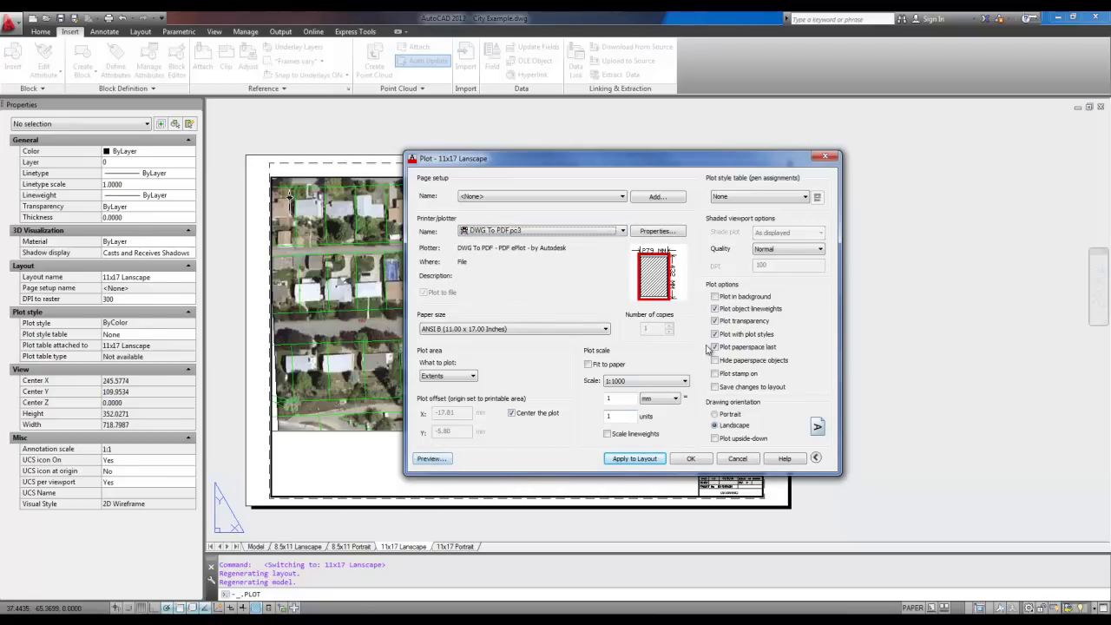
Step: Save the PDF plotter setting to the 11x17 layout, review the plot preview, then return to the sheet
left_click(630, 462)
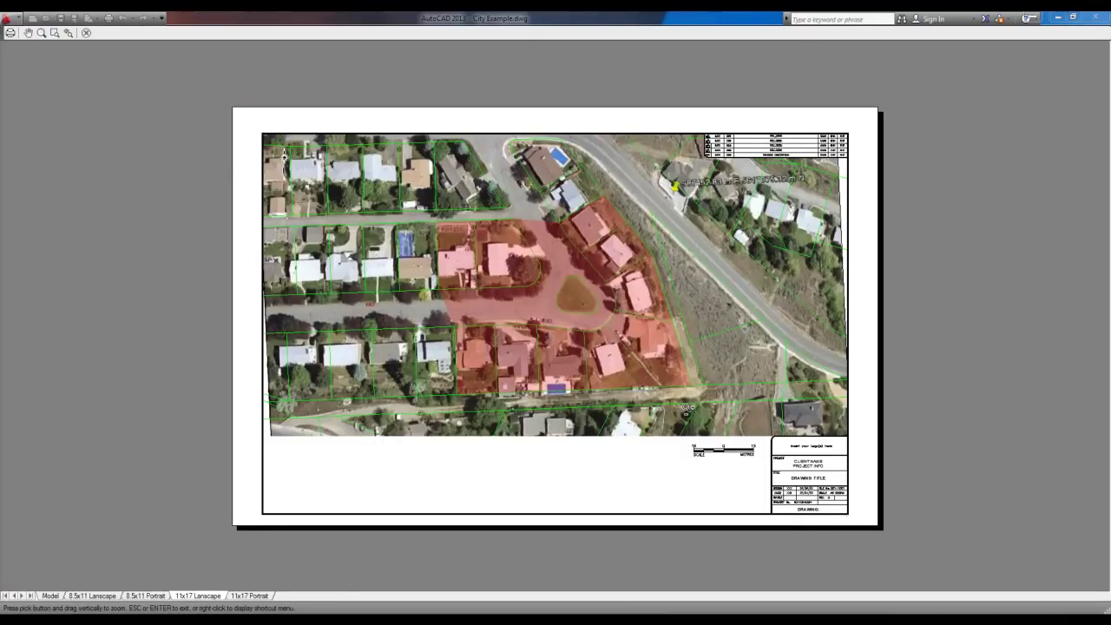
key("Escape")
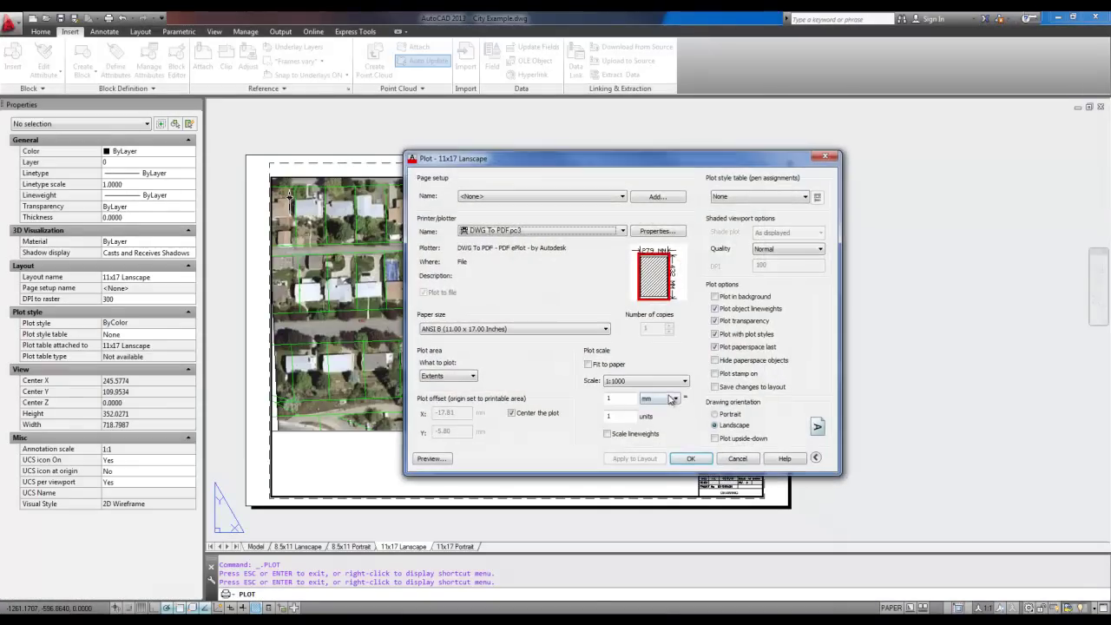
key("Escape")
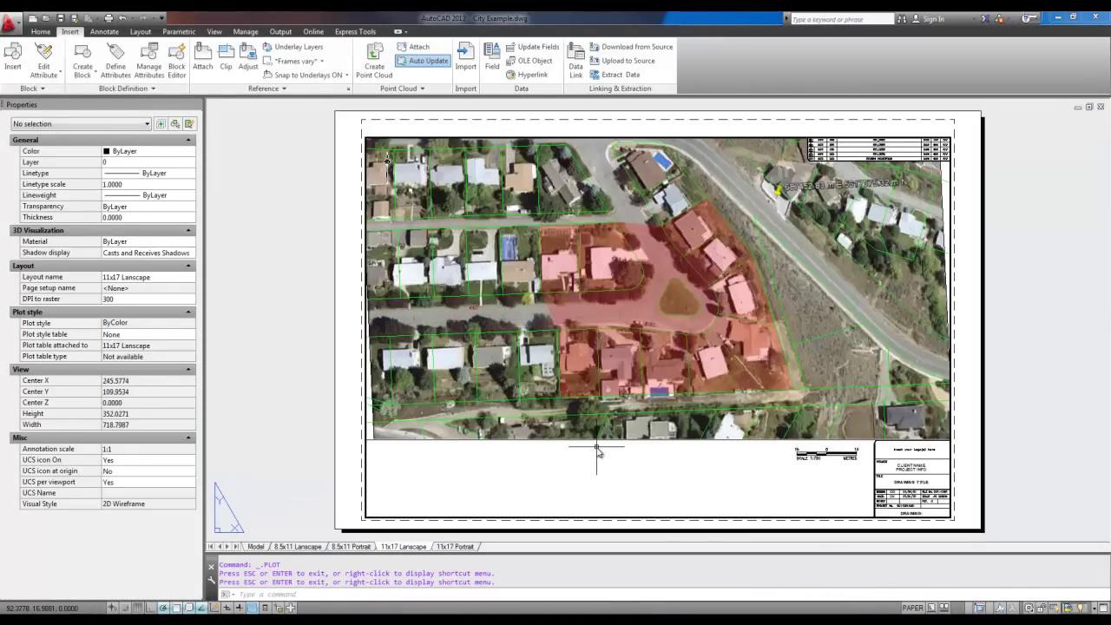
middle_click_drag(656, 464, 589, 439)
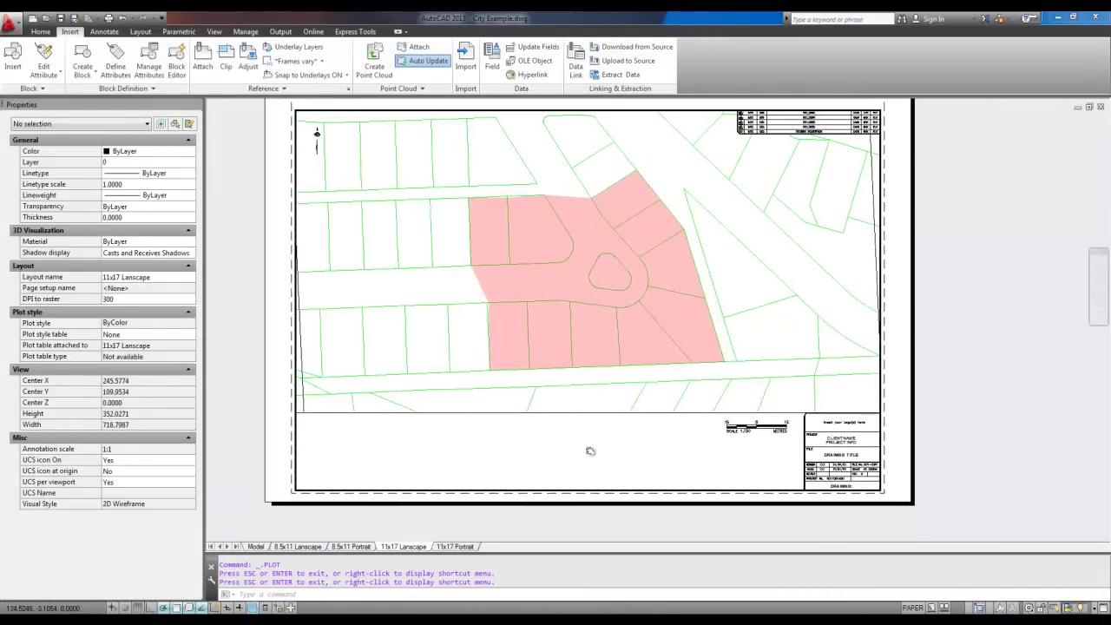